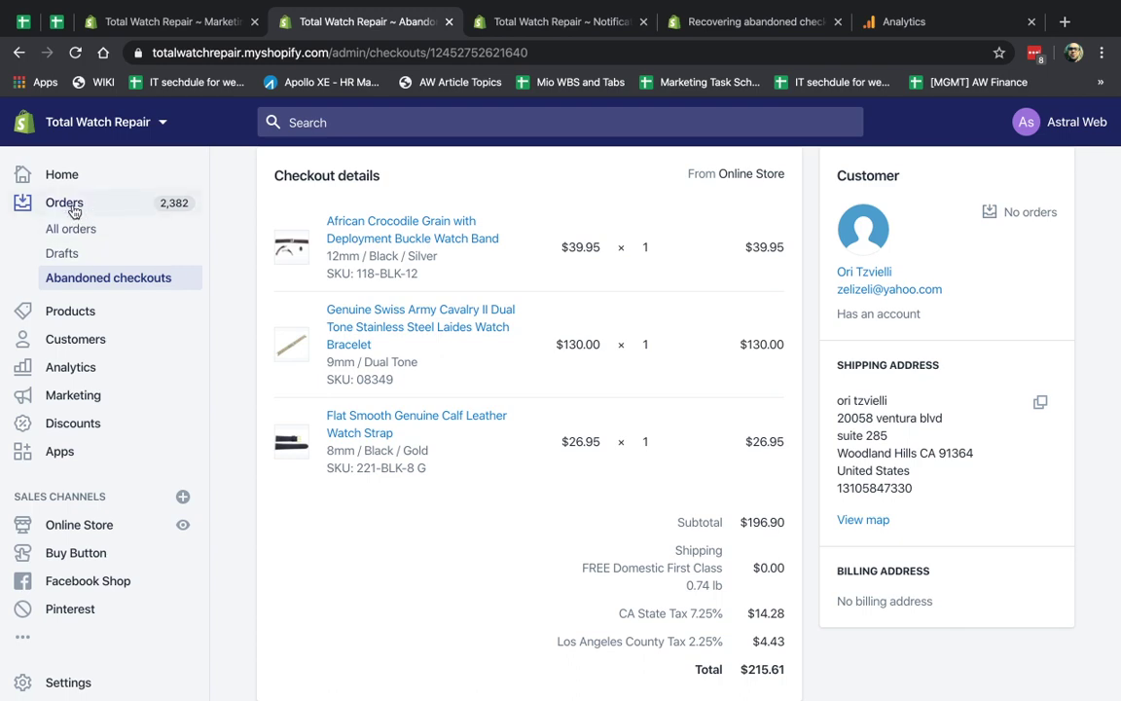
pyautogui.scroll(5, 593, 367)
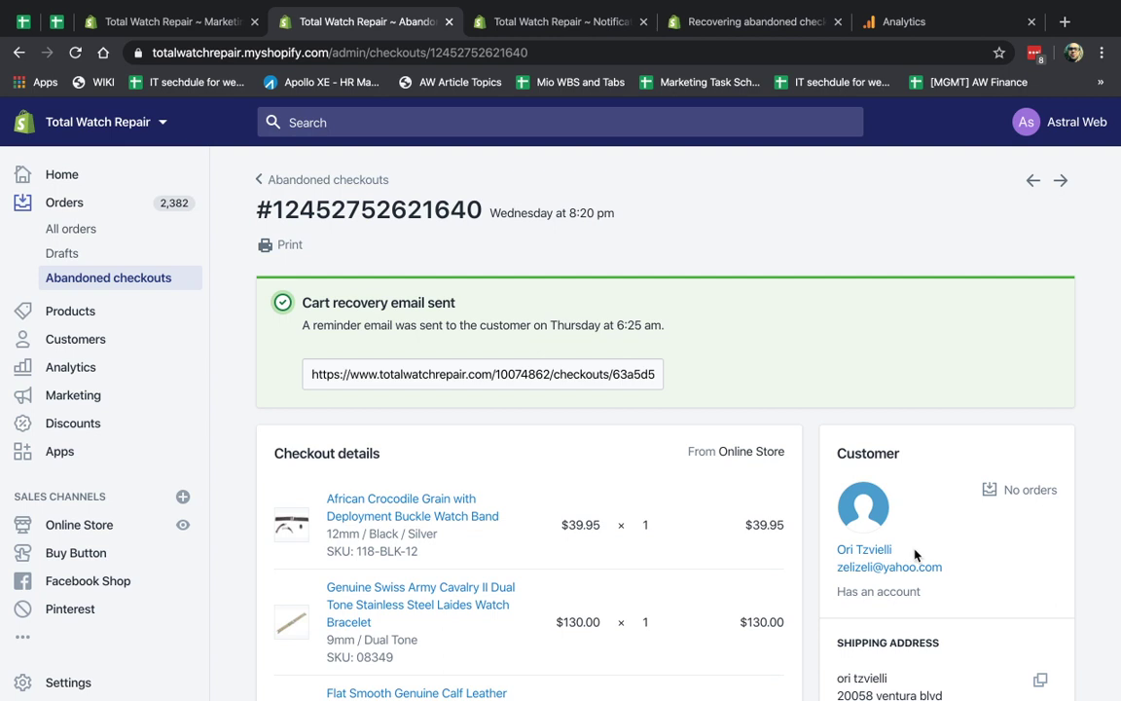
pyautogui.scroll(-3, 788, 415)
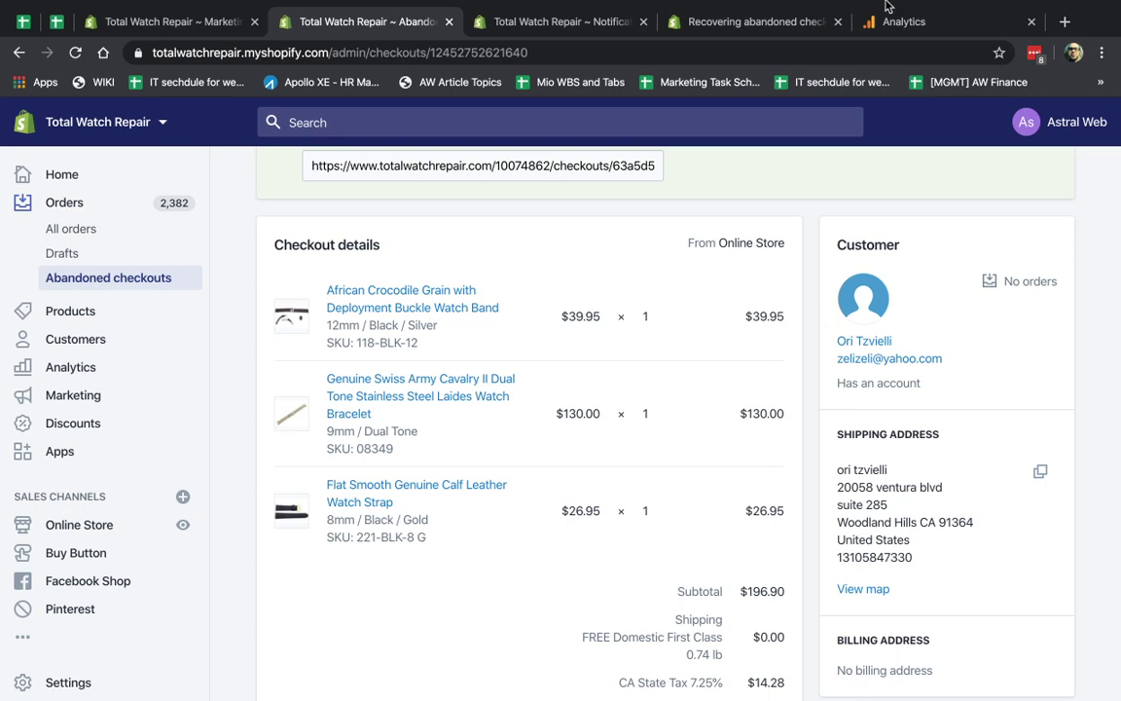
# Return to the Analytics Shopping Behavior funnel and highlight the 2,848 sessions and add-to-cart figures.
pyautogui.click(910, 21)
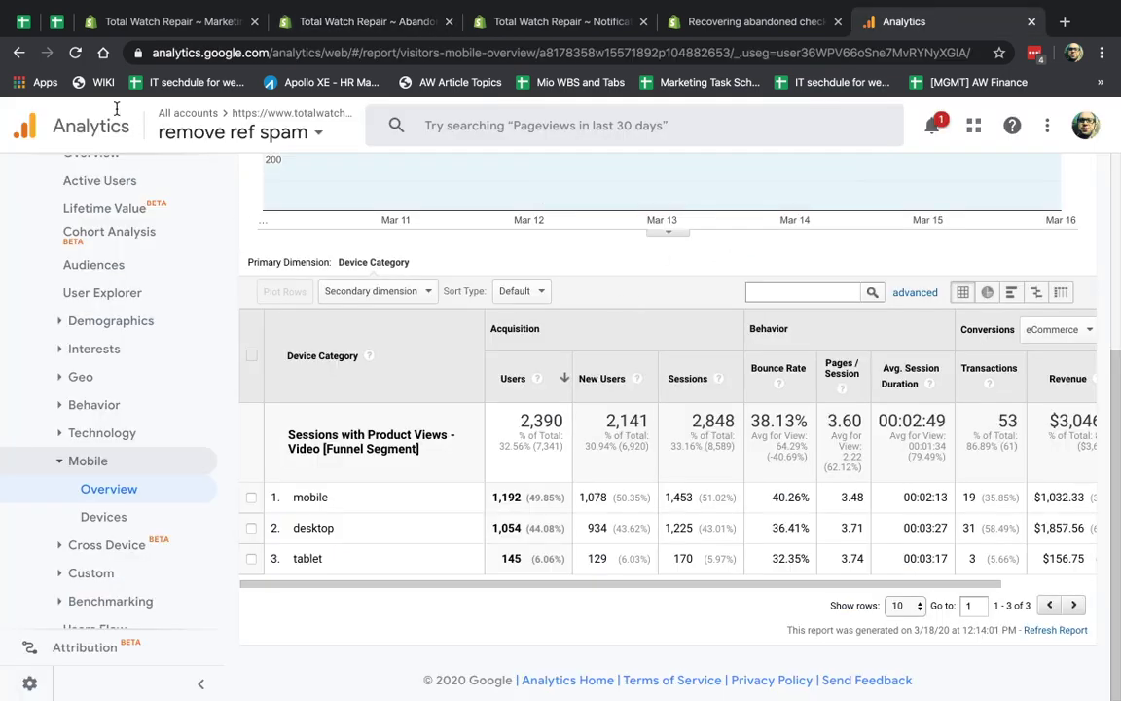
pyautogui.click(20, 53)
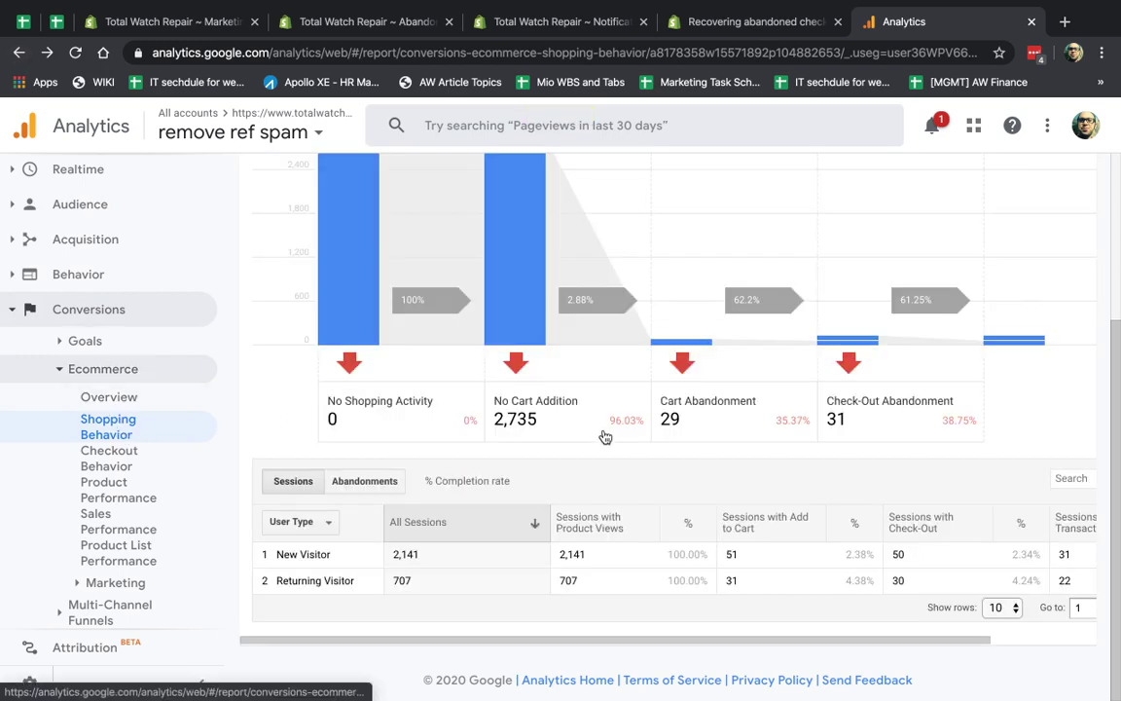
pyautogui.scroll(2, 594, 428)
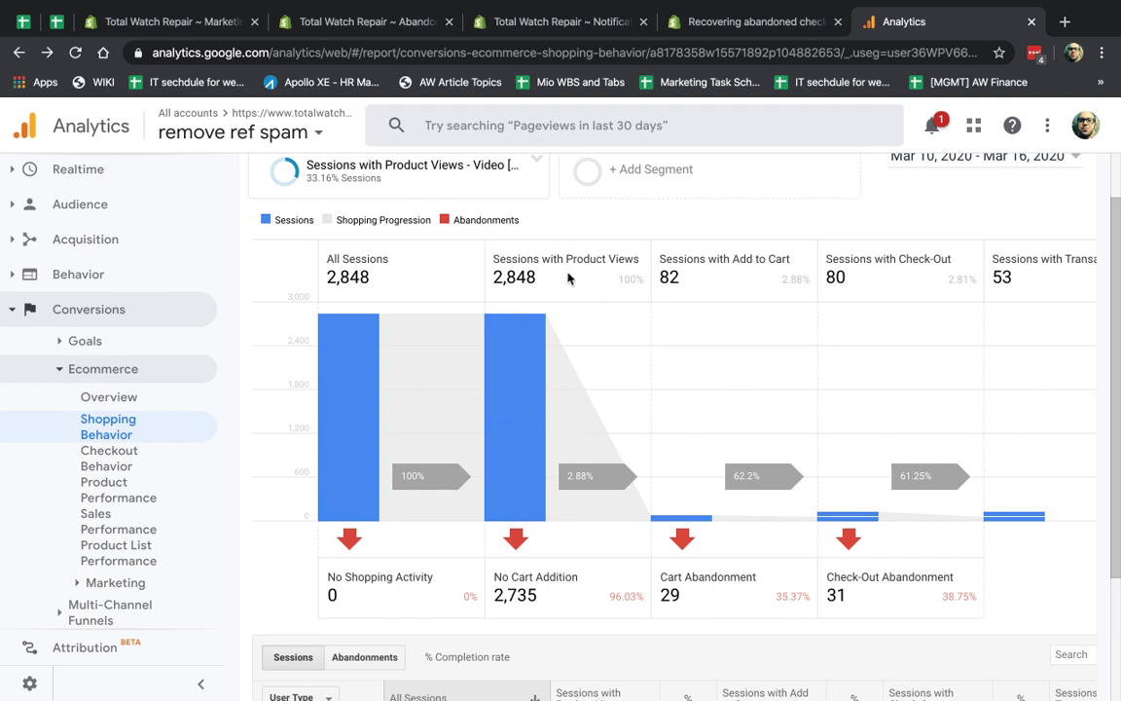
pyautogui.moveTo(486, 276); pyautogui.dragTo(557, 283)
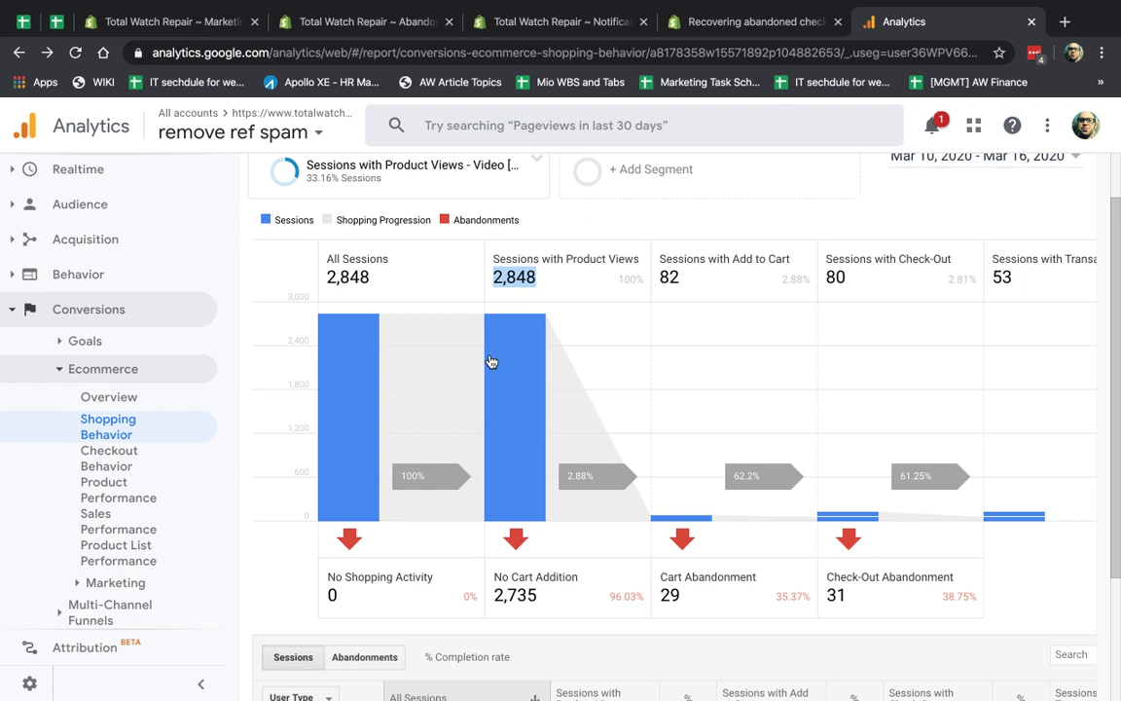
pyautogui.moveTo(505, 259); pyautogui.dragTo(789, 258)
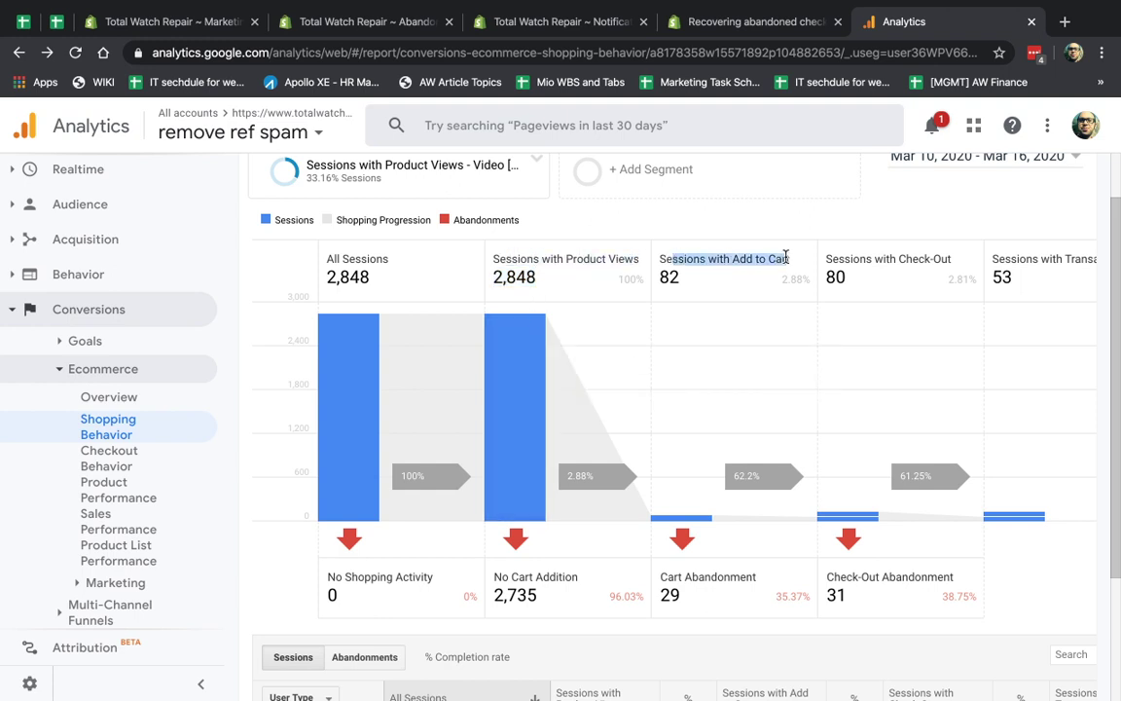
# Create a new segment 'Sessions with Product Views - Video for this', available in any view.
pyautogui.click(530, 409)
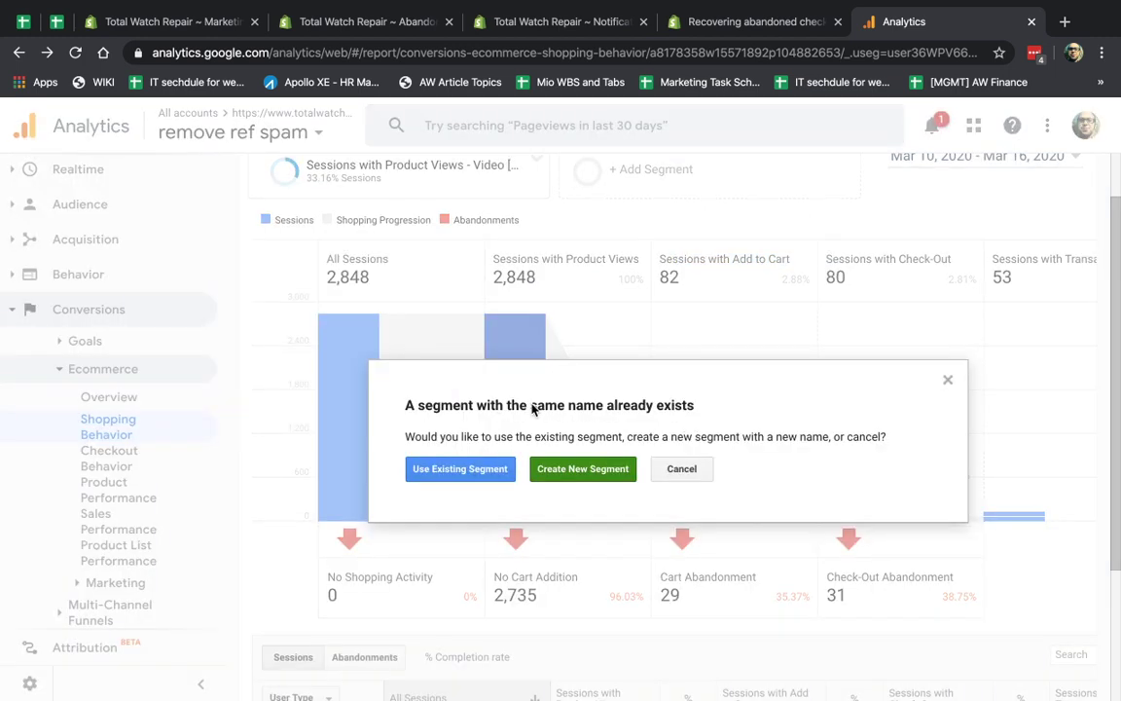
pyautogui.click(596, 469)
pyautogui.click(658, 368)
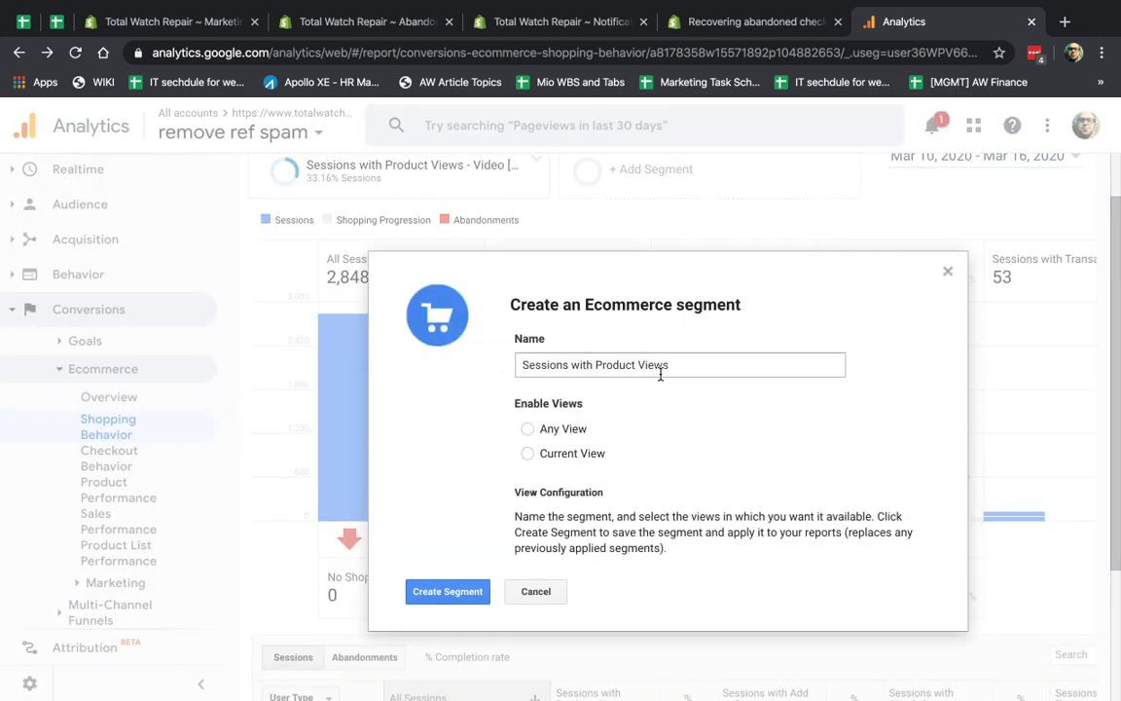
pyautogui.write(' - Video')
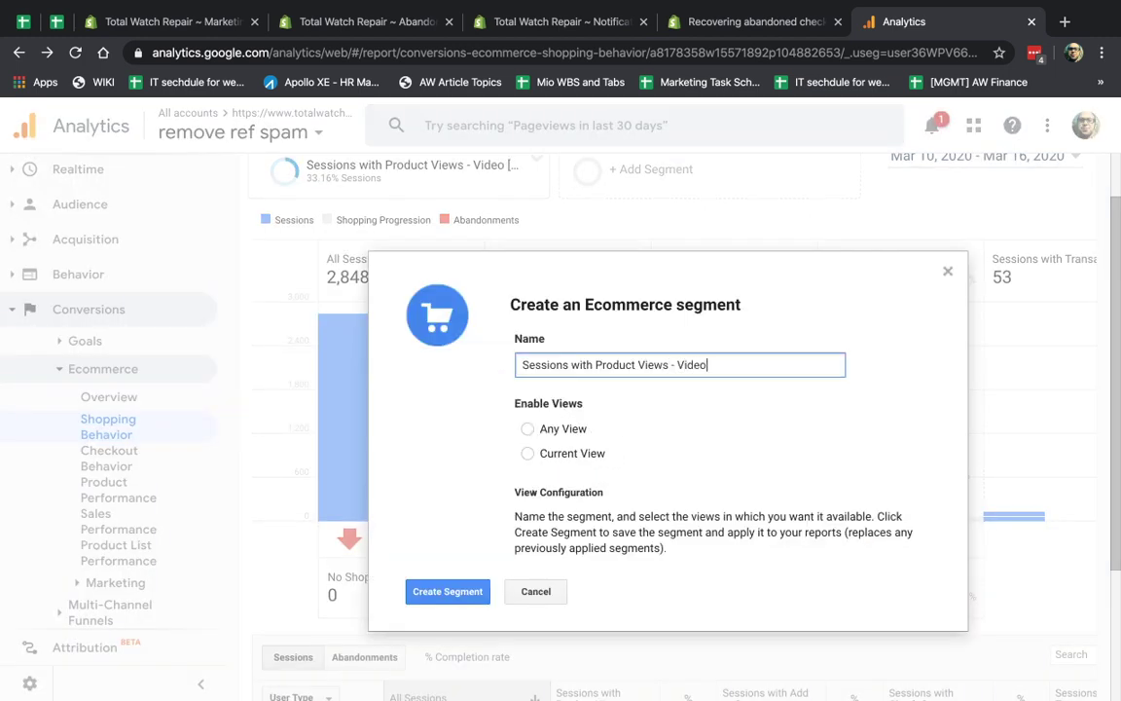
pyautogui.write('1')
pyautogui.press('BackSpace')
pyautogui.write('for this')
pyautogui.click(527, 428)
pyautogui.click(448, 591)
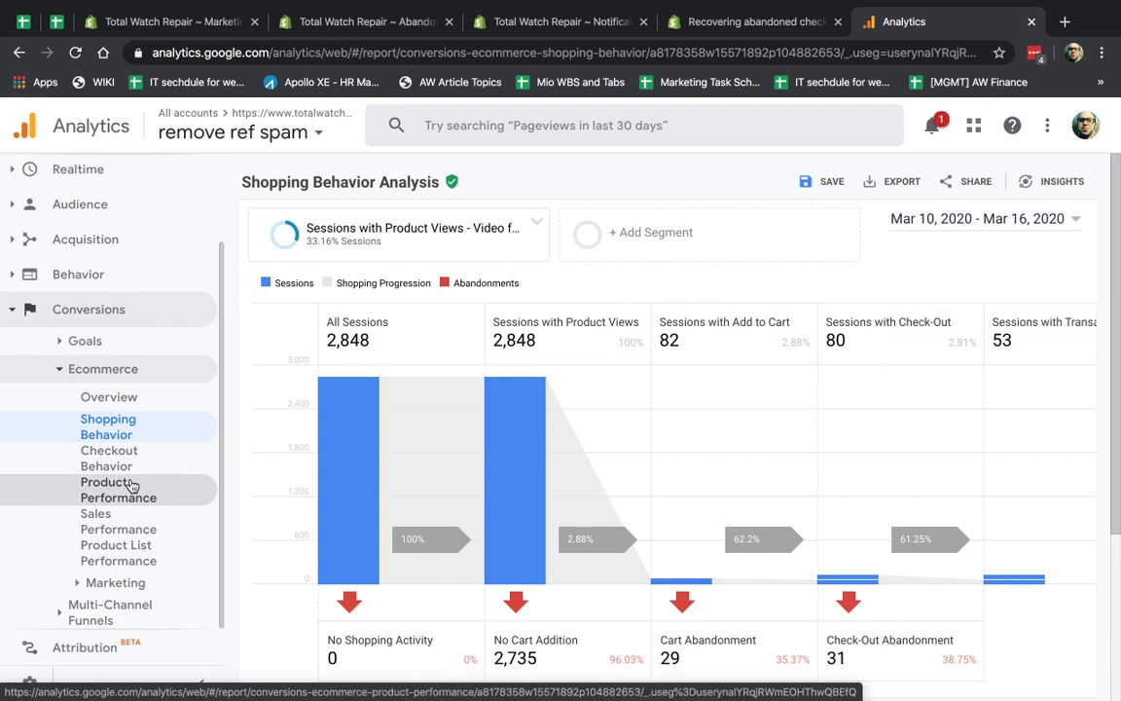
pyautogui.scroll(2, 131, 486)
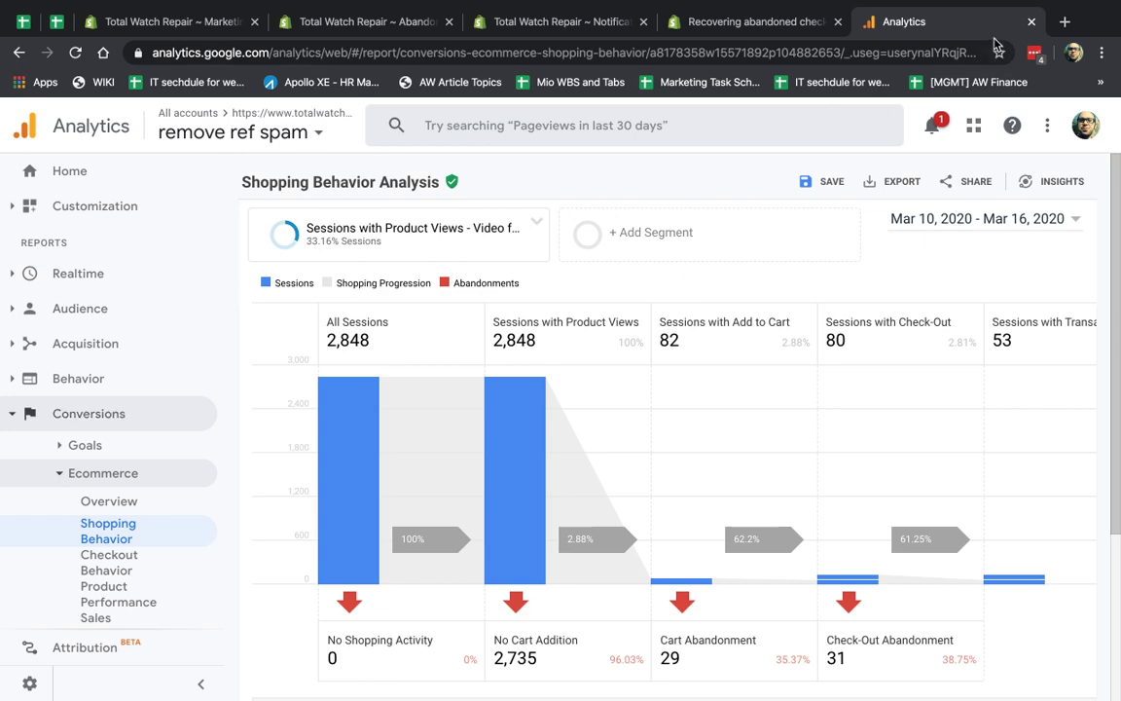
# Check the open checkout tabs, then go to the store's Checkout settings.
pyautogui.click(552, 27)
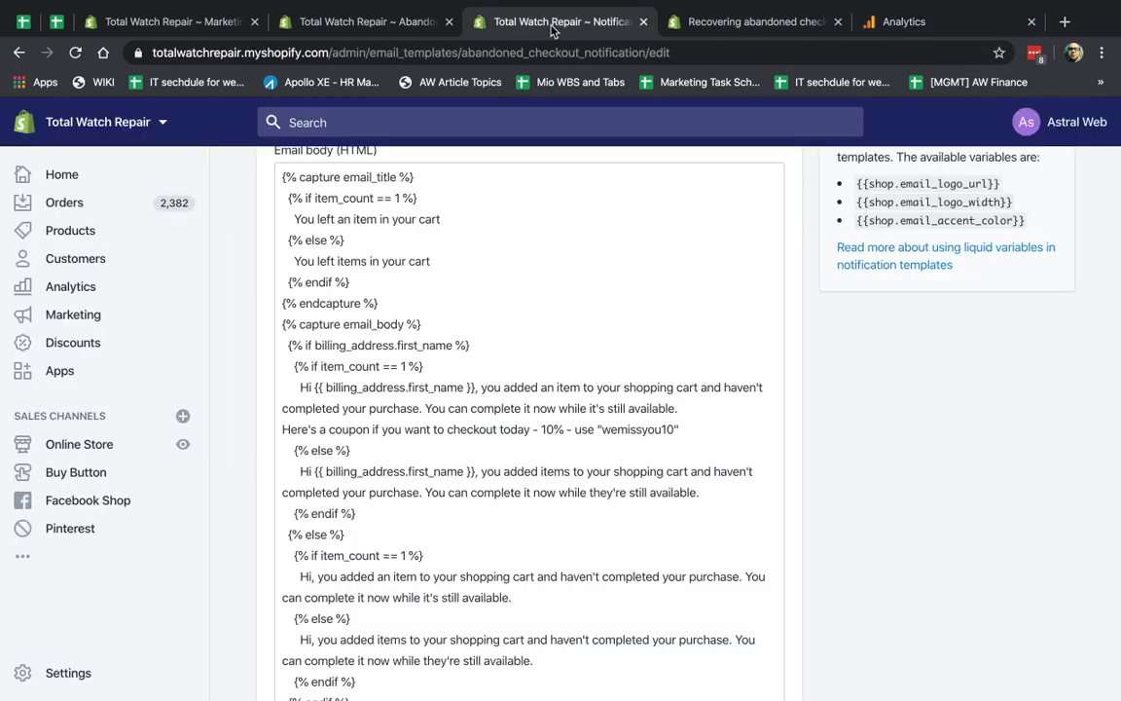
pyautogui.click(394, 25)
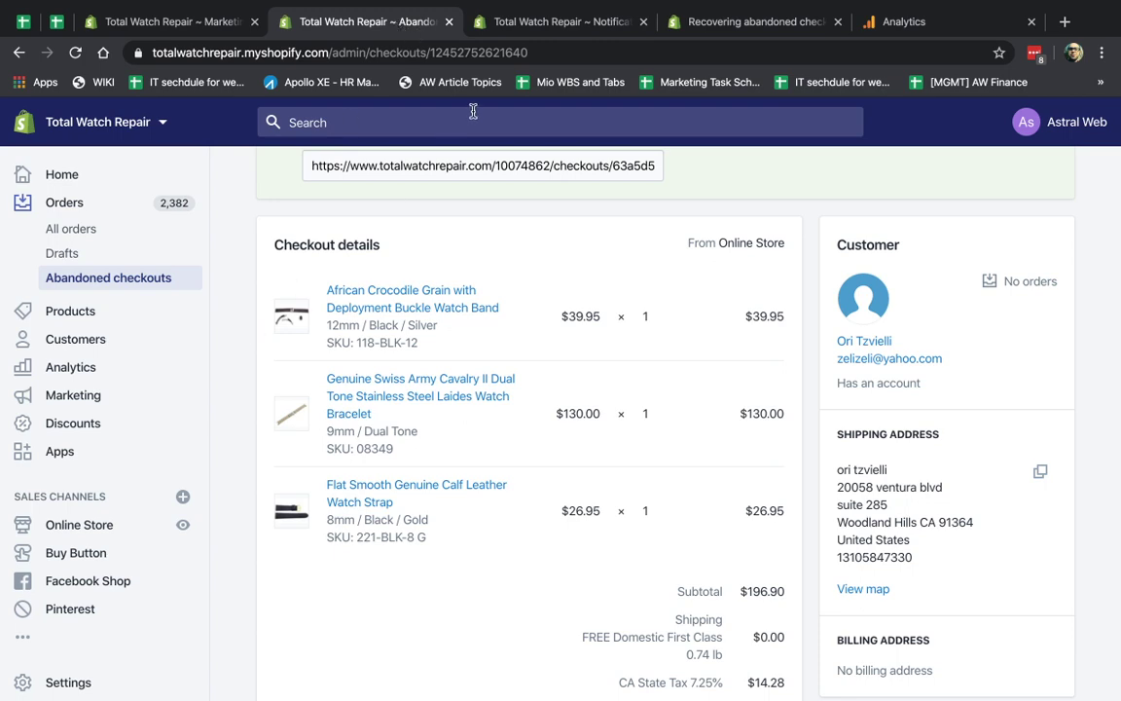
pyautogui.click(484, 28)
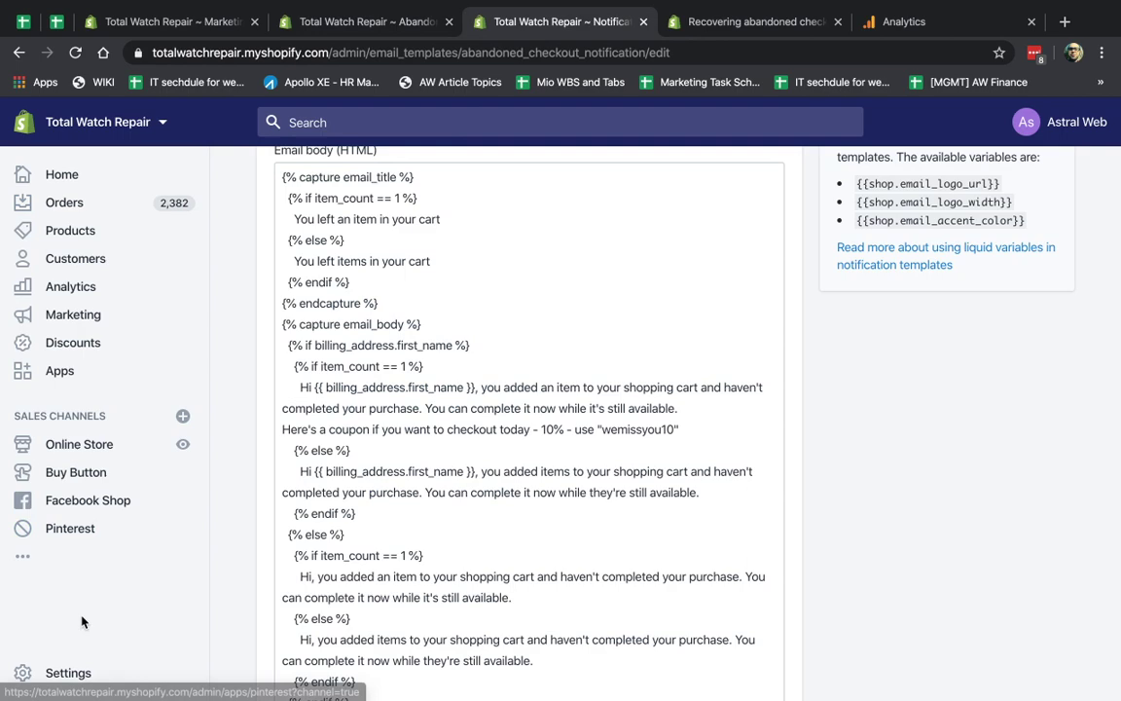
pyautogui.click(66, 677)
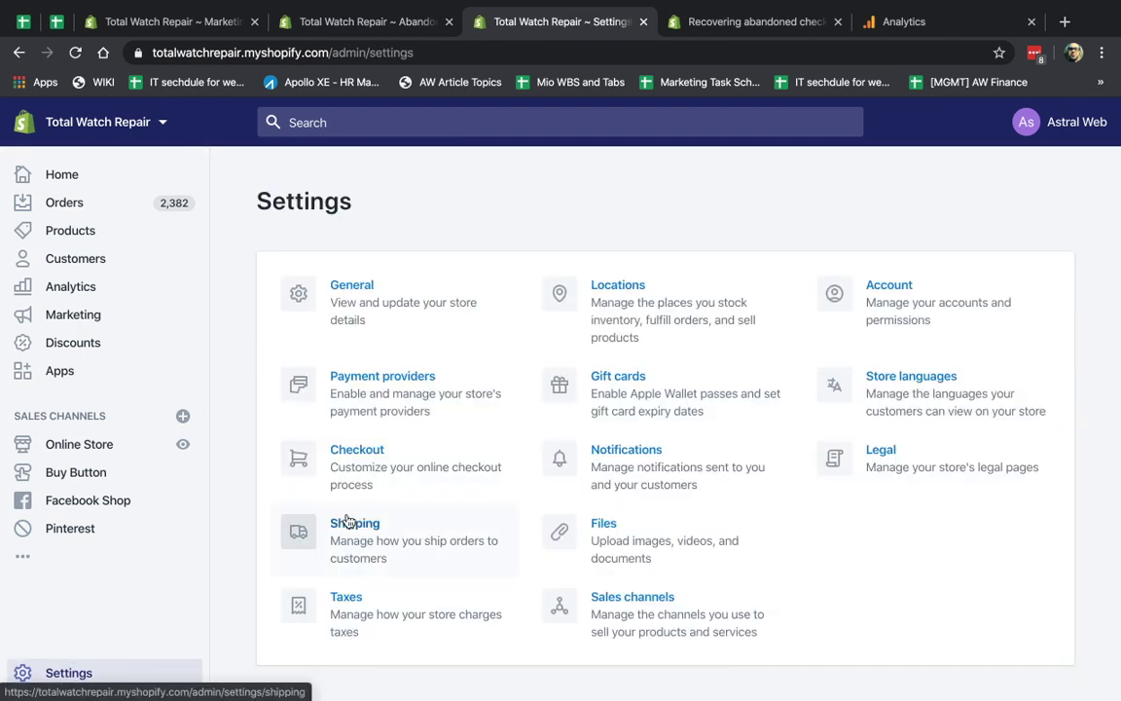
pyautogui.click(444, 452)
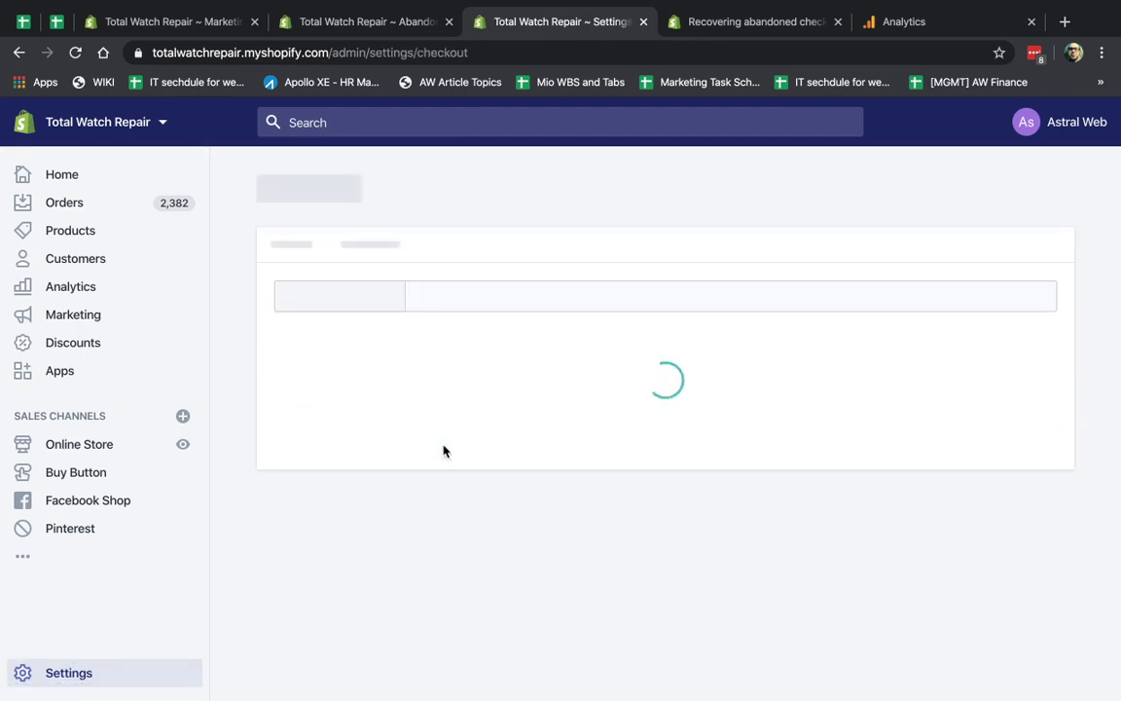
# Send abandoned checkout emails after 6 hours and open the email template for customizing.
pyautogui.scroll(-5, 547, 474)
pyautogui.scroll(-4, 547, 473)
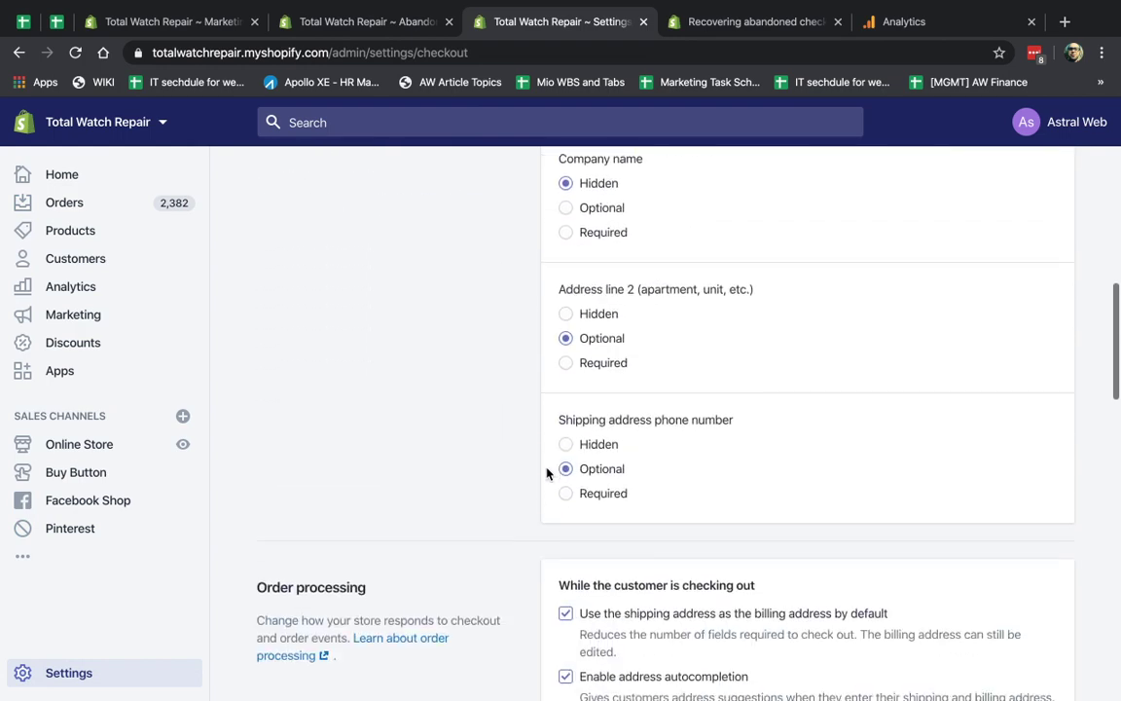
pyautogui.scroll(-4, 546, 473)
pyautogui.scroll(-3, 547, 474)
pyautogui.scroll(-6, 547, 474)
pyautogui.scroll(-2, 548, 472)
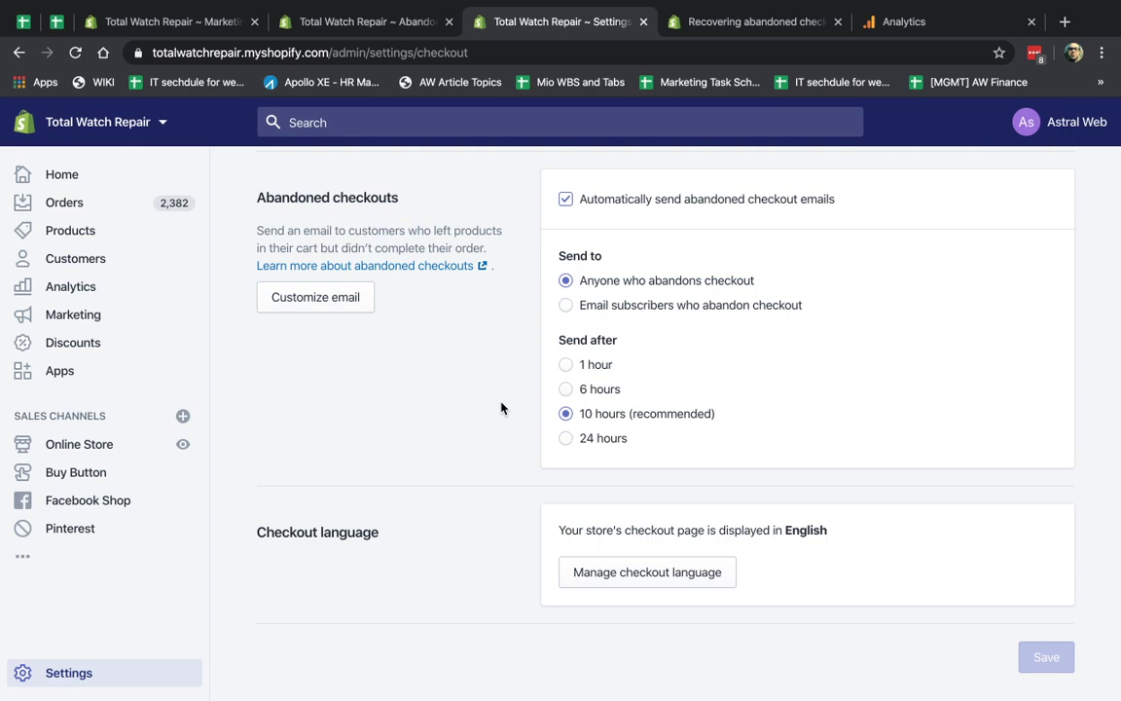
pyautogui.click(566, 390)
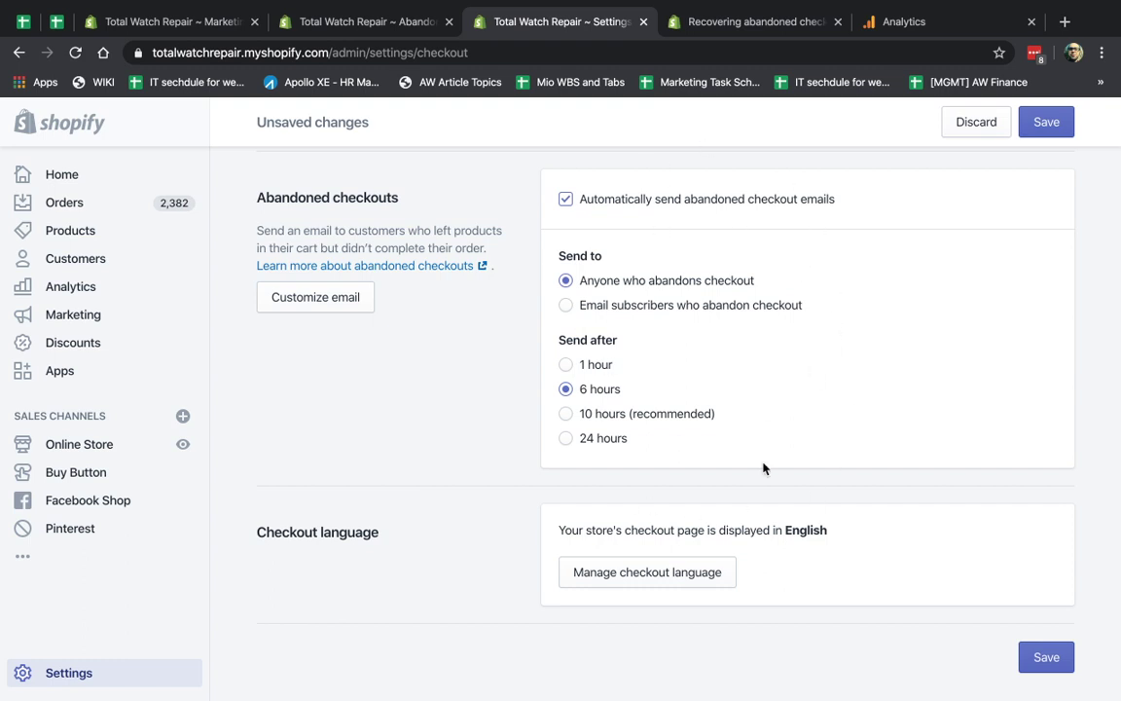
pyautogui.click(356, 302)
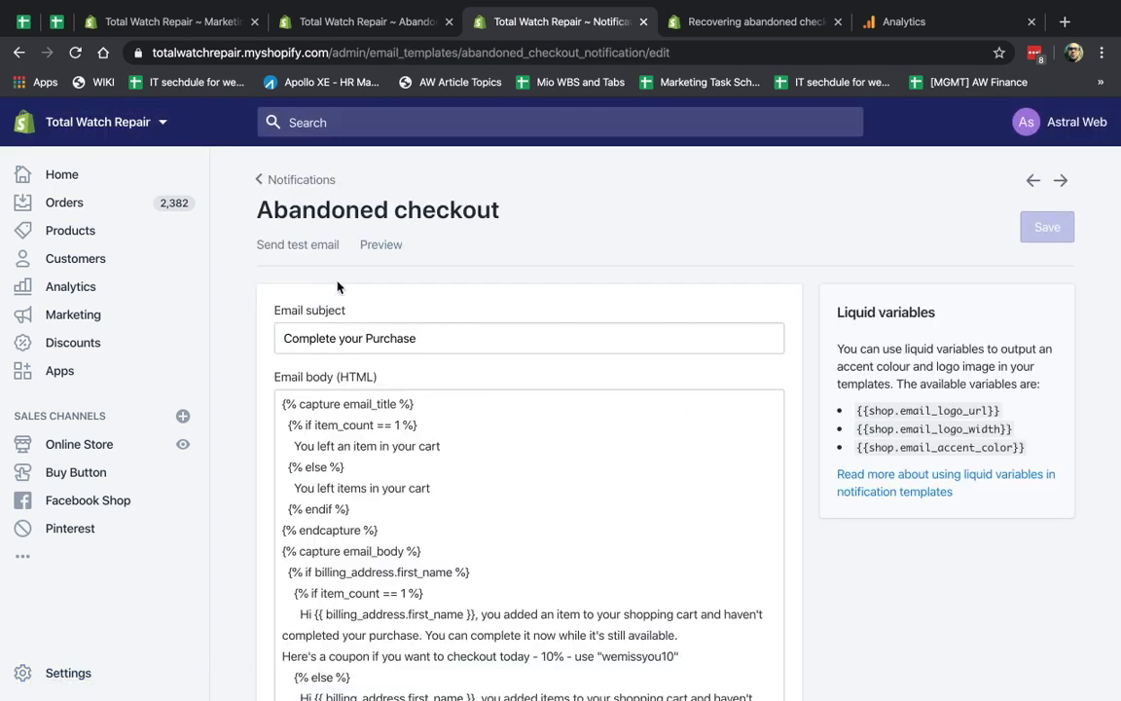
# Preview the abandoned checkout reminder and read through its two-item cart and unsubscribe link.
pyautogui.click(387, 246)
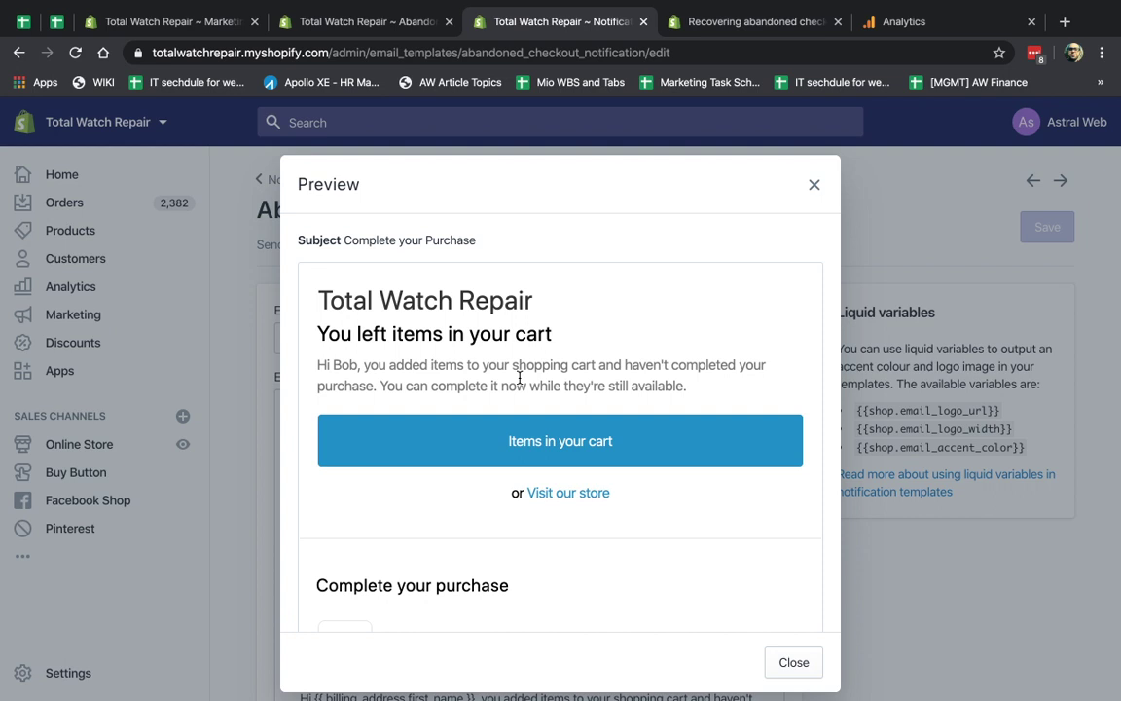
pyautogui.scroll(-3, 578, 418)
pyautogui.scroll(-2, 578, 418)
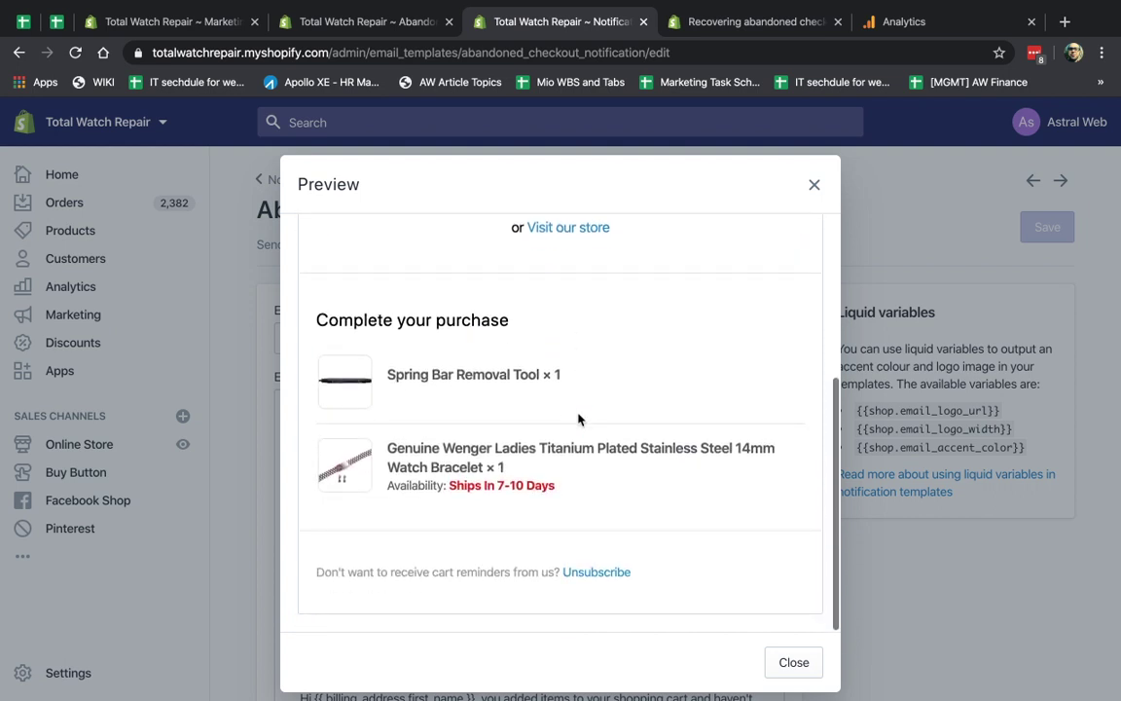
pyautogui.scroll(5, 578, 418)
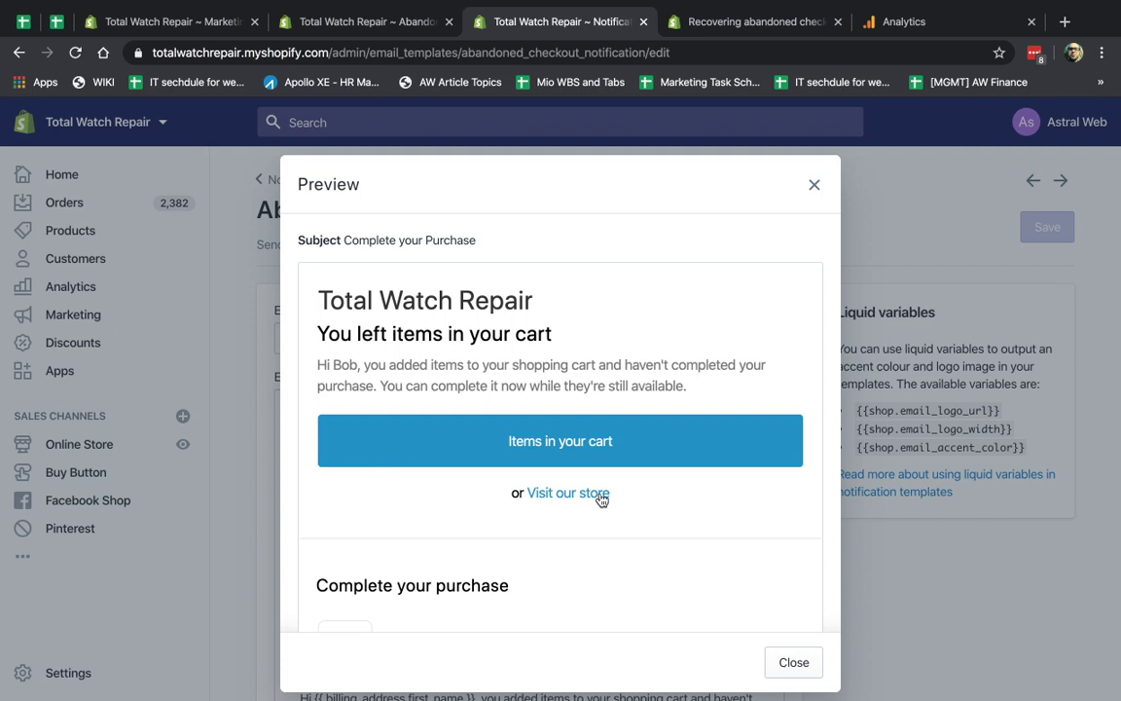
pyautogui.scroll(-3, 600, 498)
pyautogui.scroll(3, 601, 498)
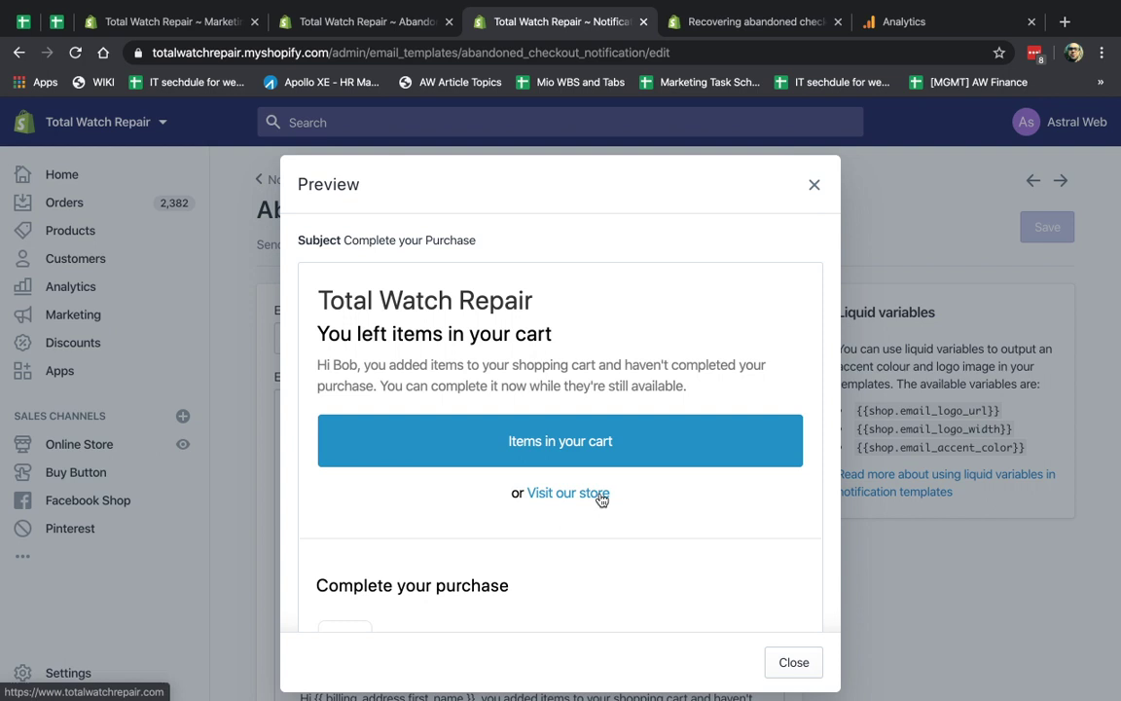
pyautogui.scroll(-3, 671, 511)
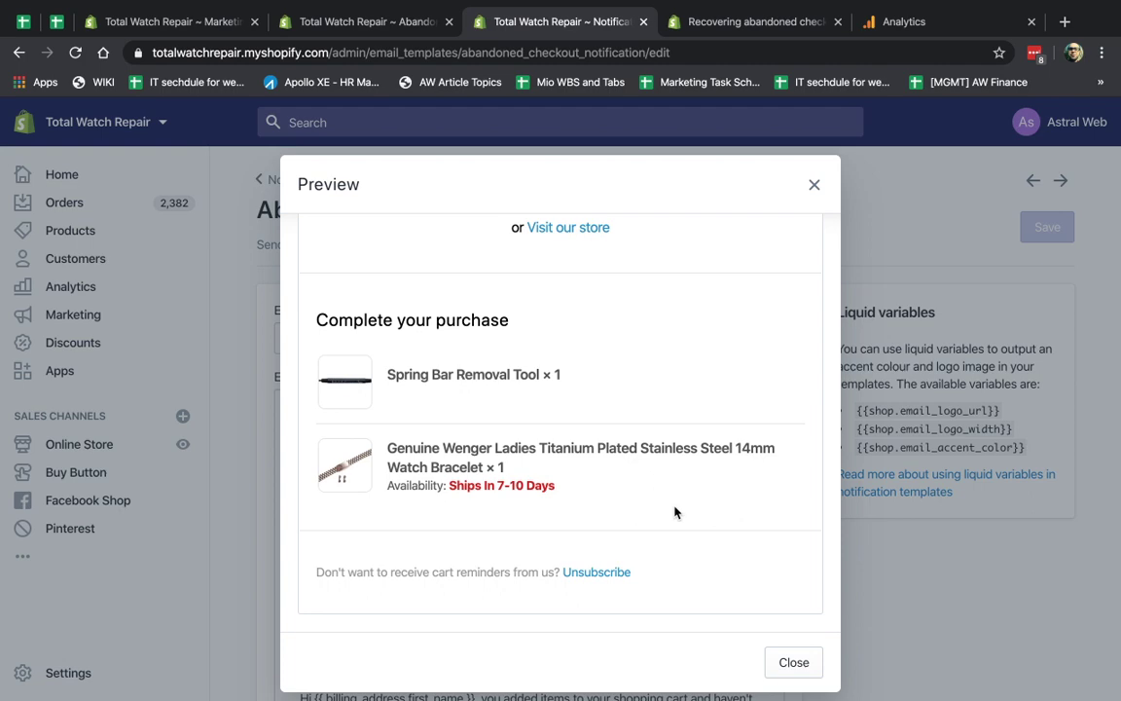
pyautogui.scroll(5, 674, 512)
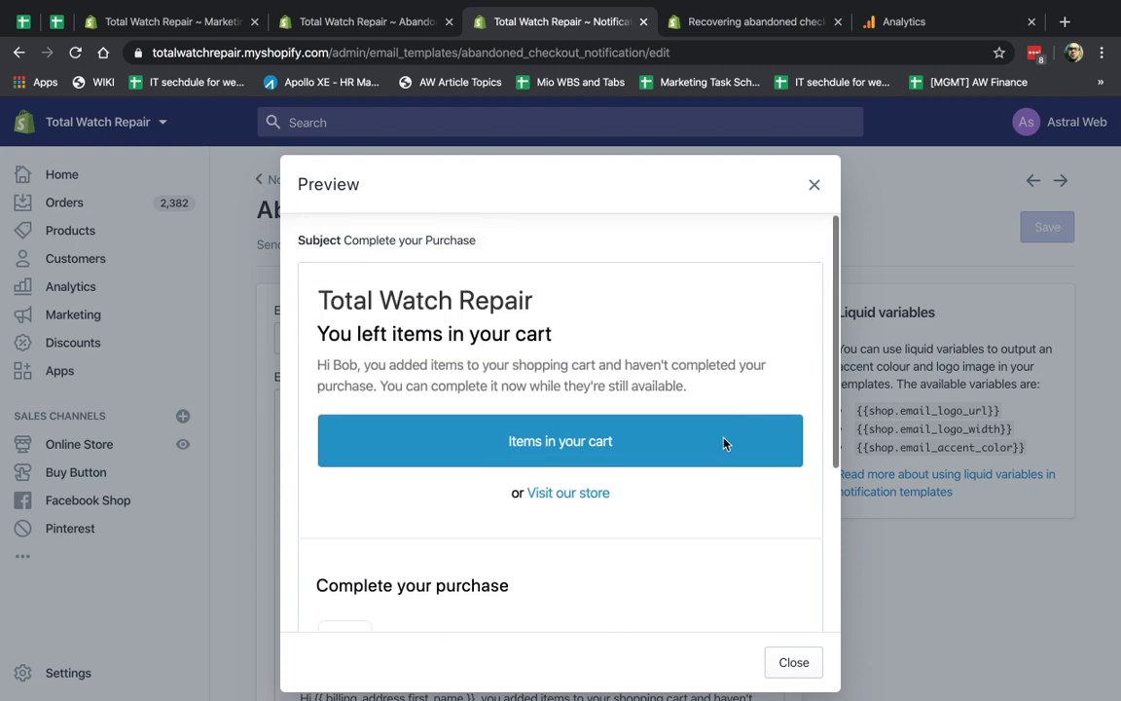
pyautogui.click(813, 183)
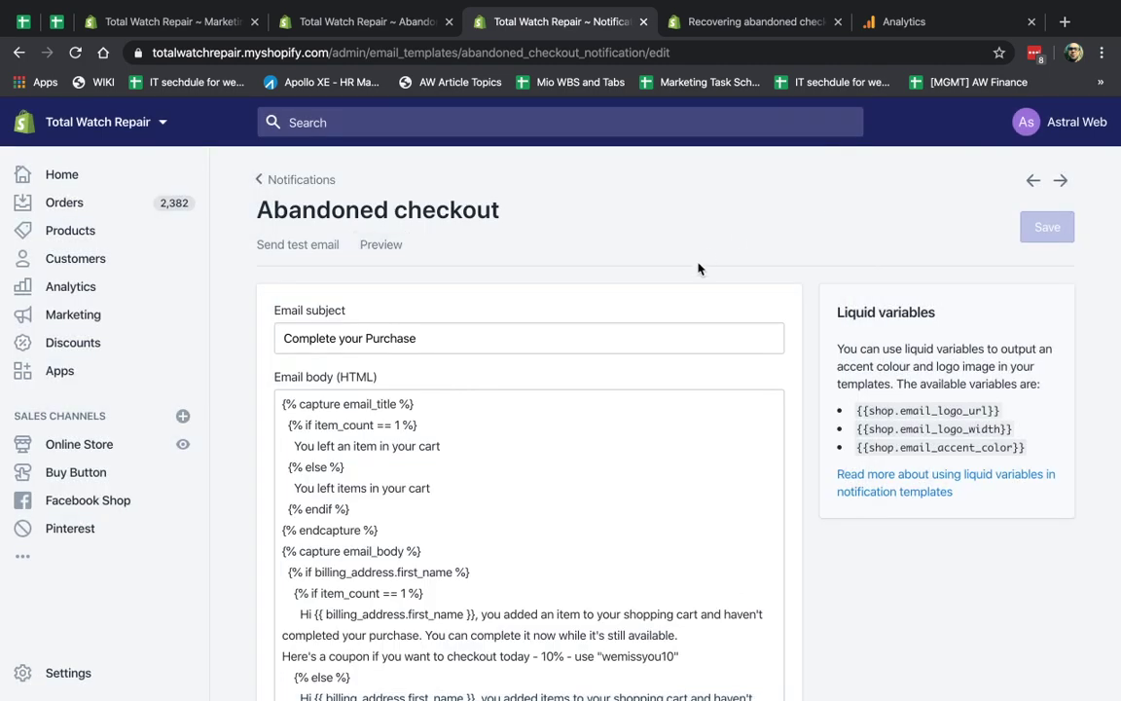
pyautogui.tripleClick(521, 337)
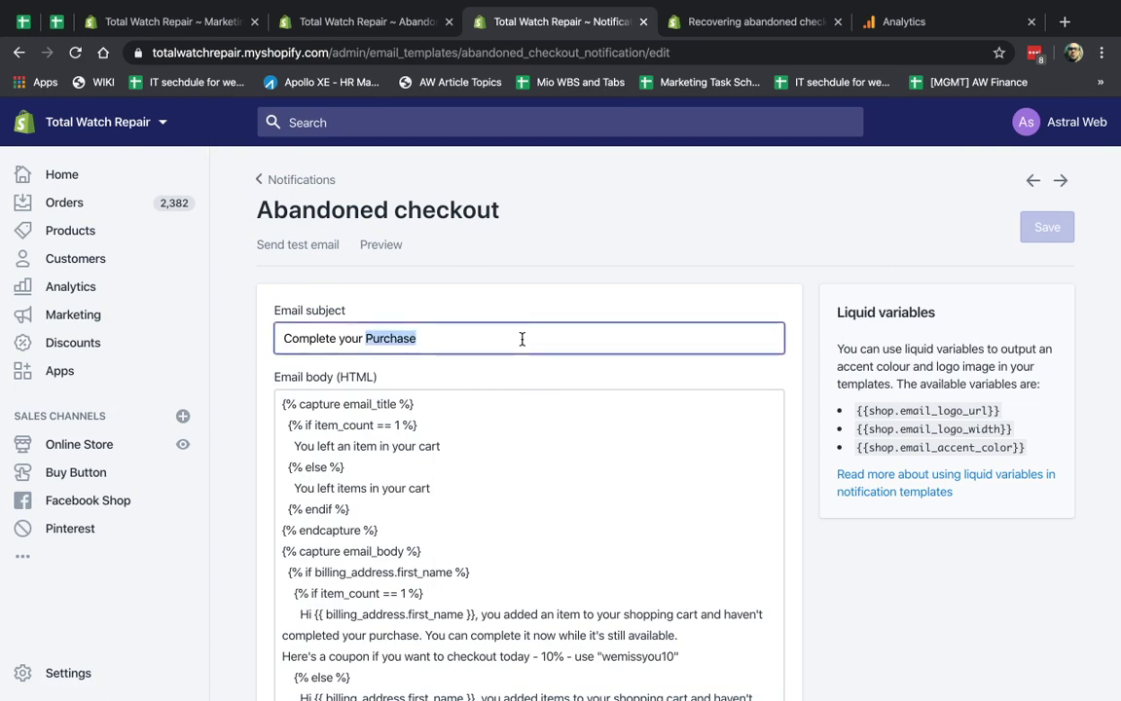
pyautogui.click(394, 243)
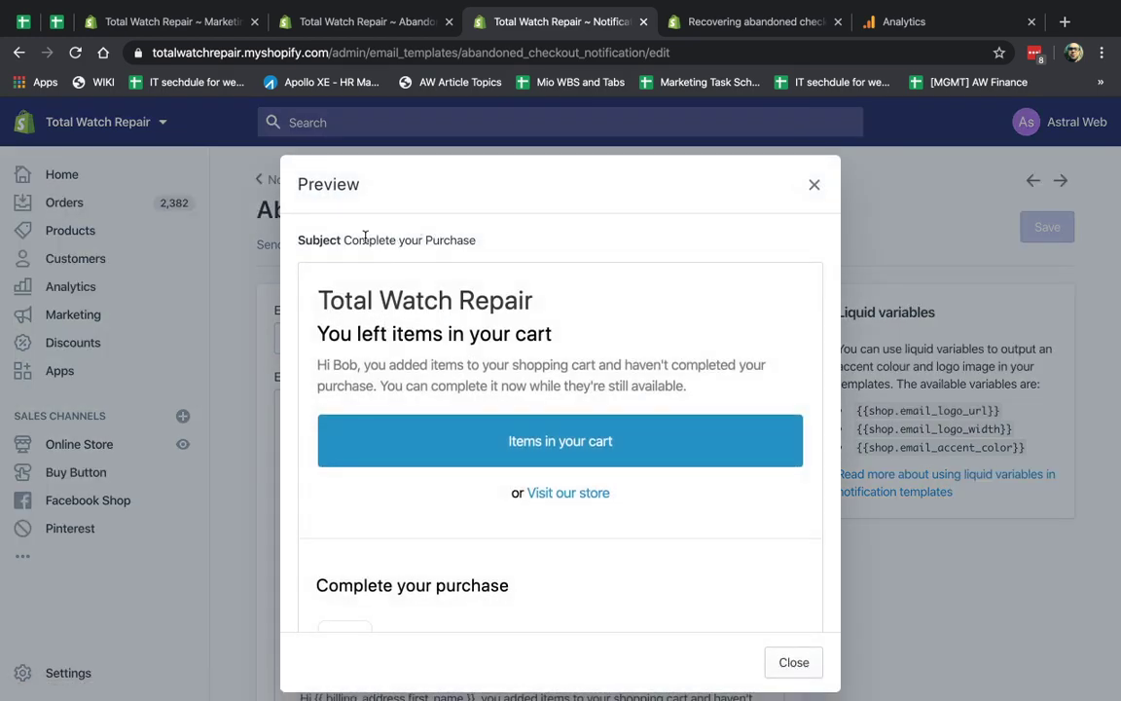
pyautogui.moveTo(343, 240); pyautogui.dragTo(475, 242)
pyautogui.doubleClick(448, 240)
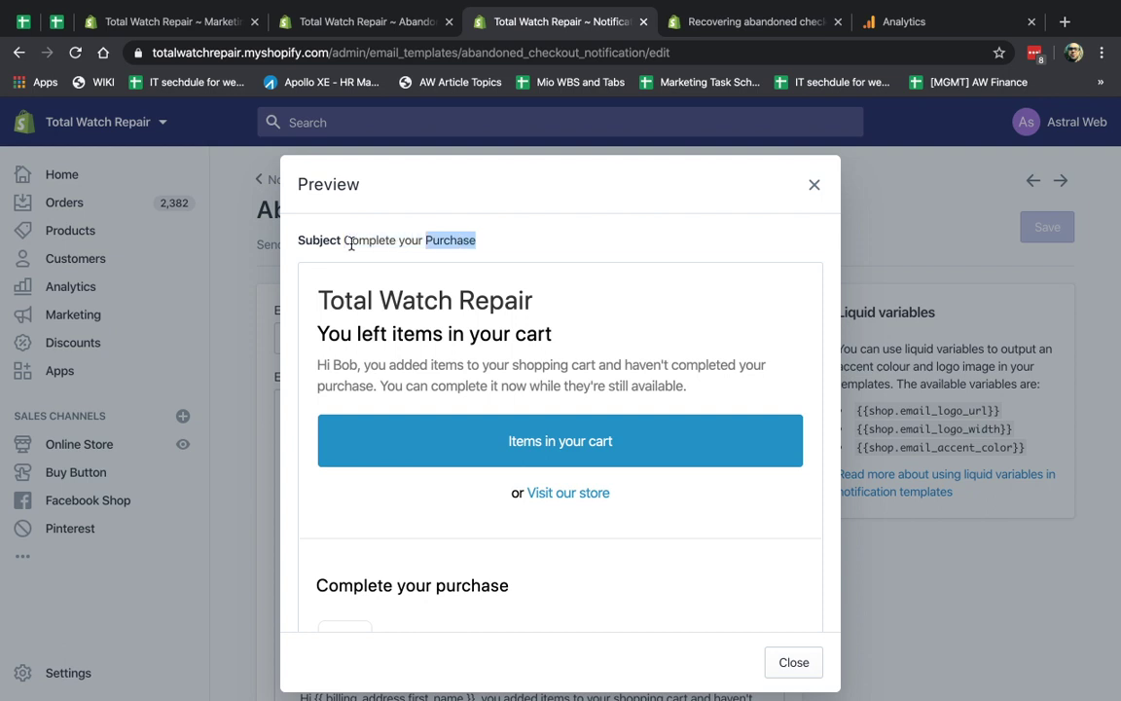
pyautogui.moveTo(350, 240); pyautogui.dragTo(492, 247)
pyautogui.click(492, 247)
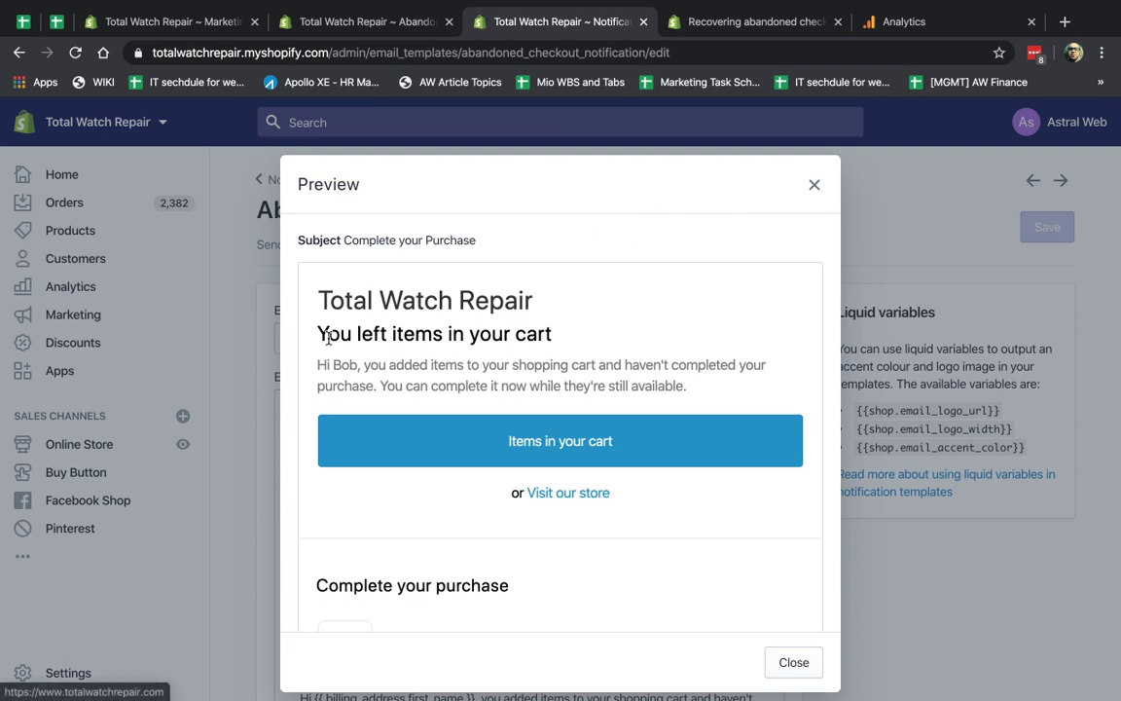
pyautogui.moveTo(328, 334); pyautogui.dragTo(542, 389)
pyautogui.click(813, 184)
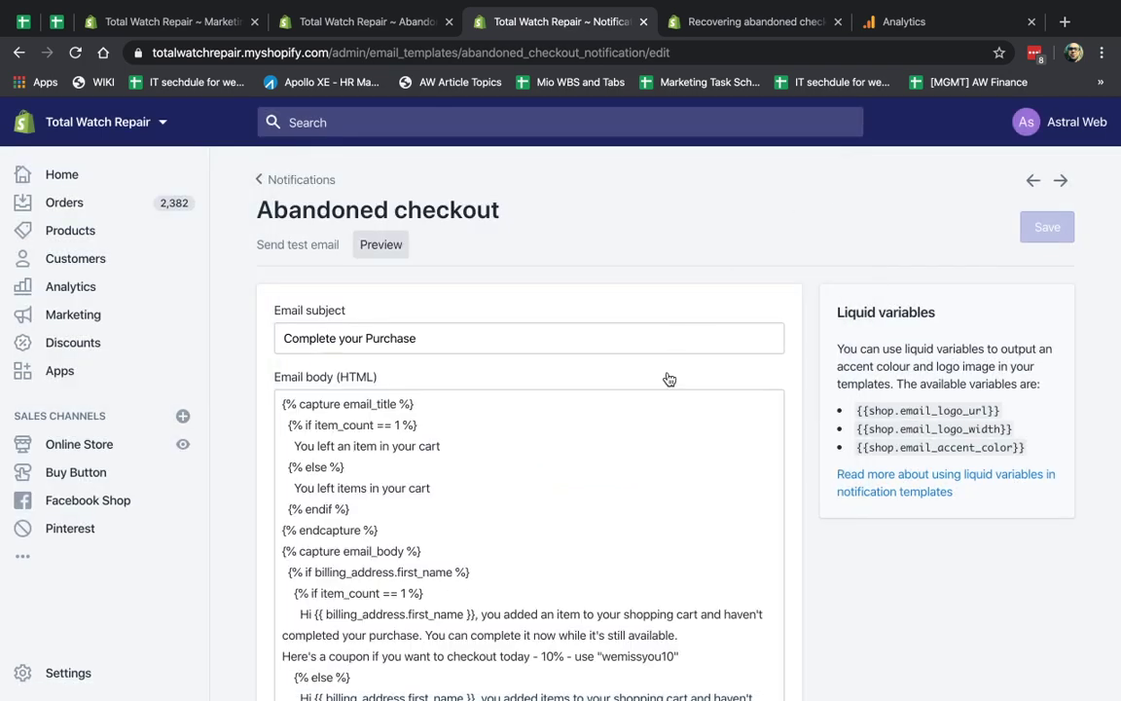
pyautogui.scroll(-1, 779, 437)
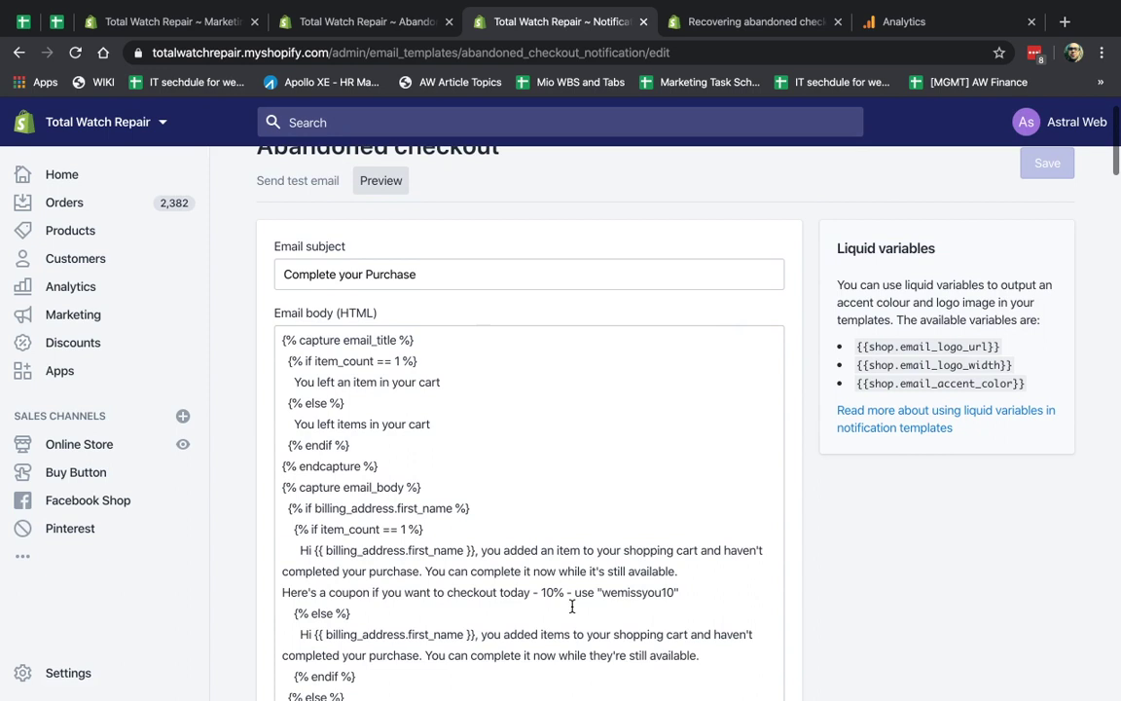
pyautogui.moveTo(415, 339); pyautogui.dragTo(249, 340)
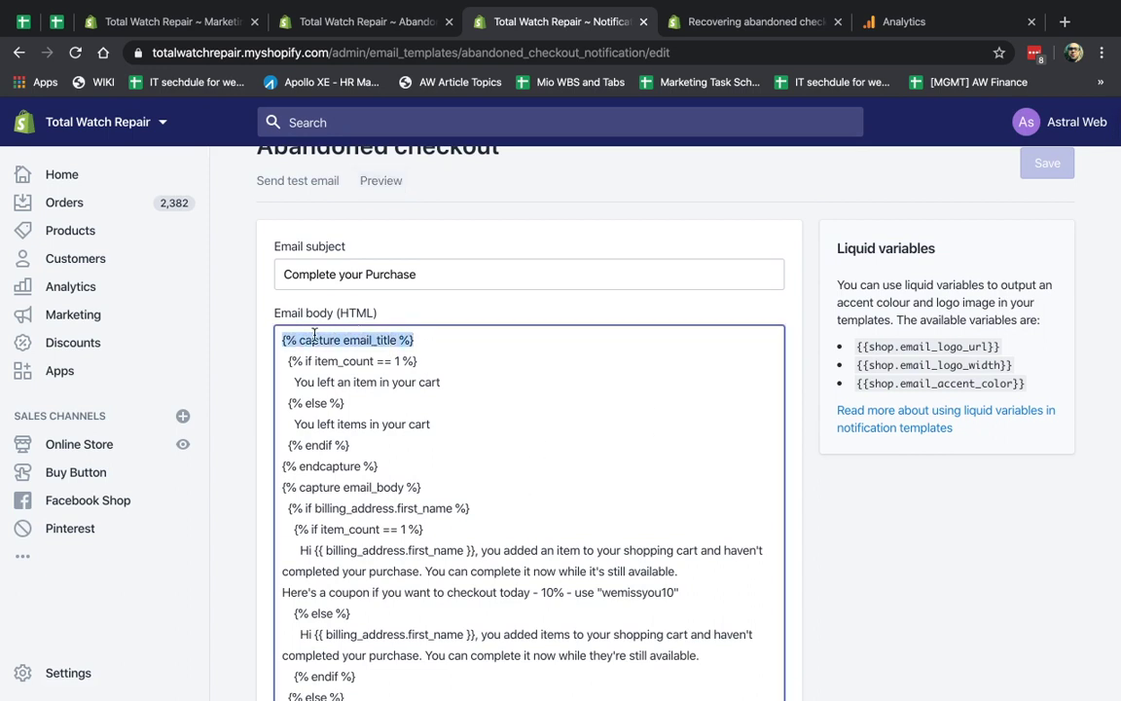
pyautogui.click(370, 342)
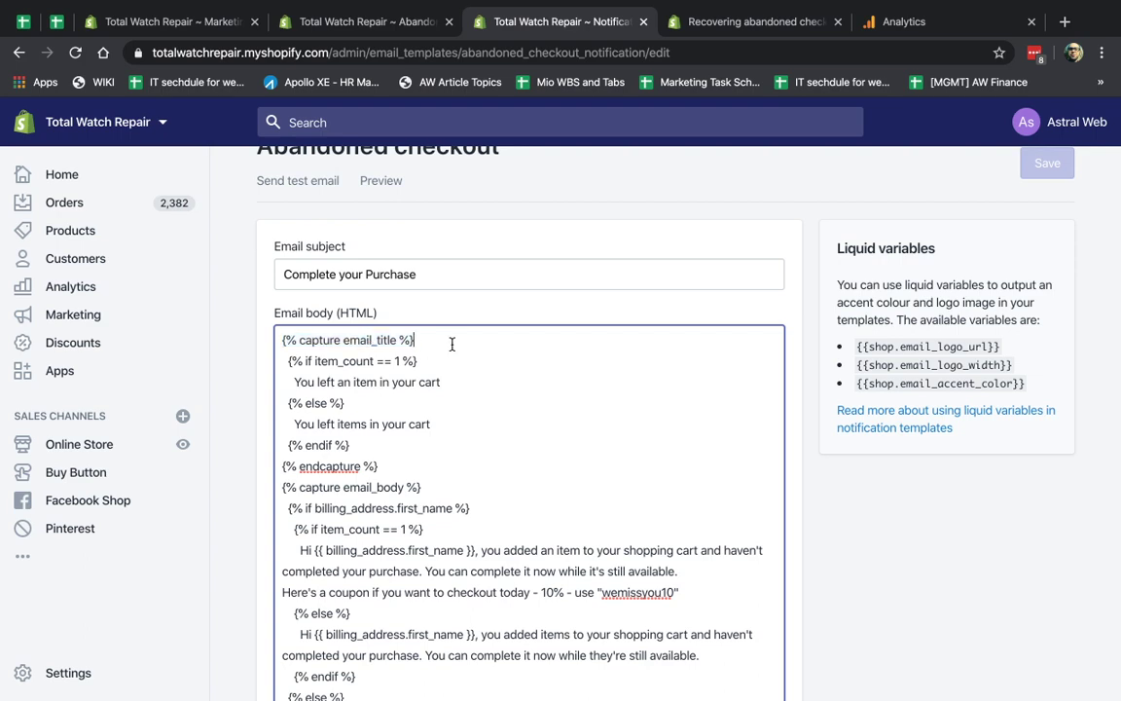
pyautogui.scroll(-2, 592, 518)
pyautogui.scroll(-3, 592, 517)
pyautogui.scroll(-2, 592, 518)
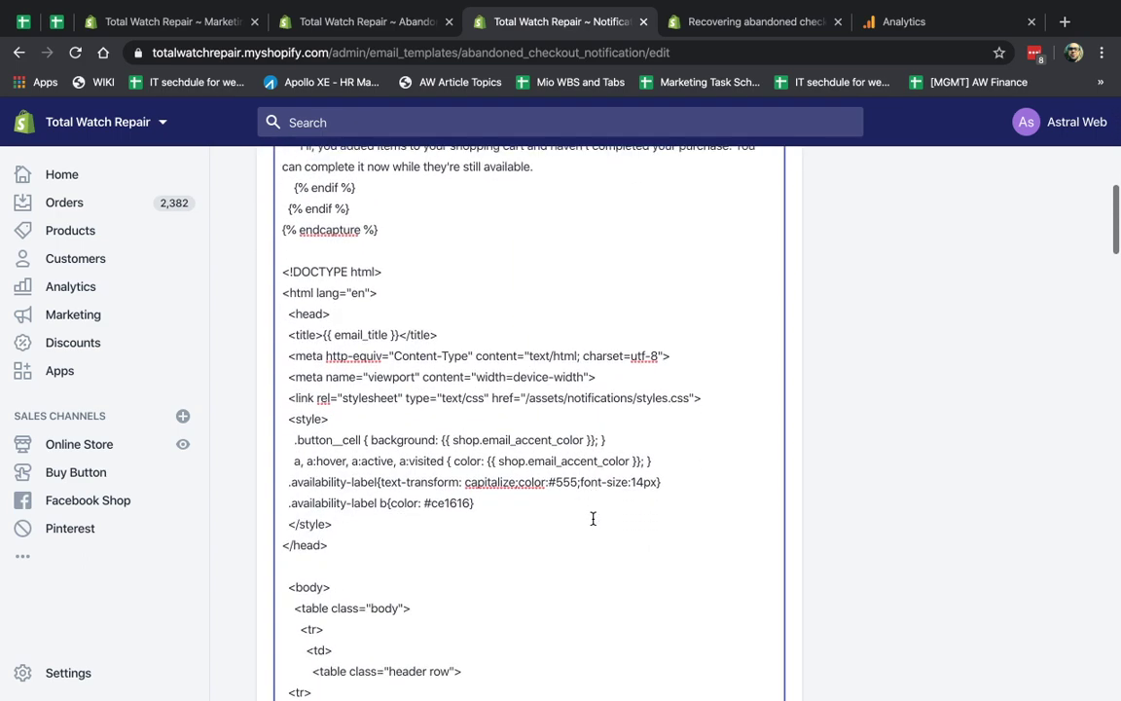
pyautogui.scroll(8, 593, 518)
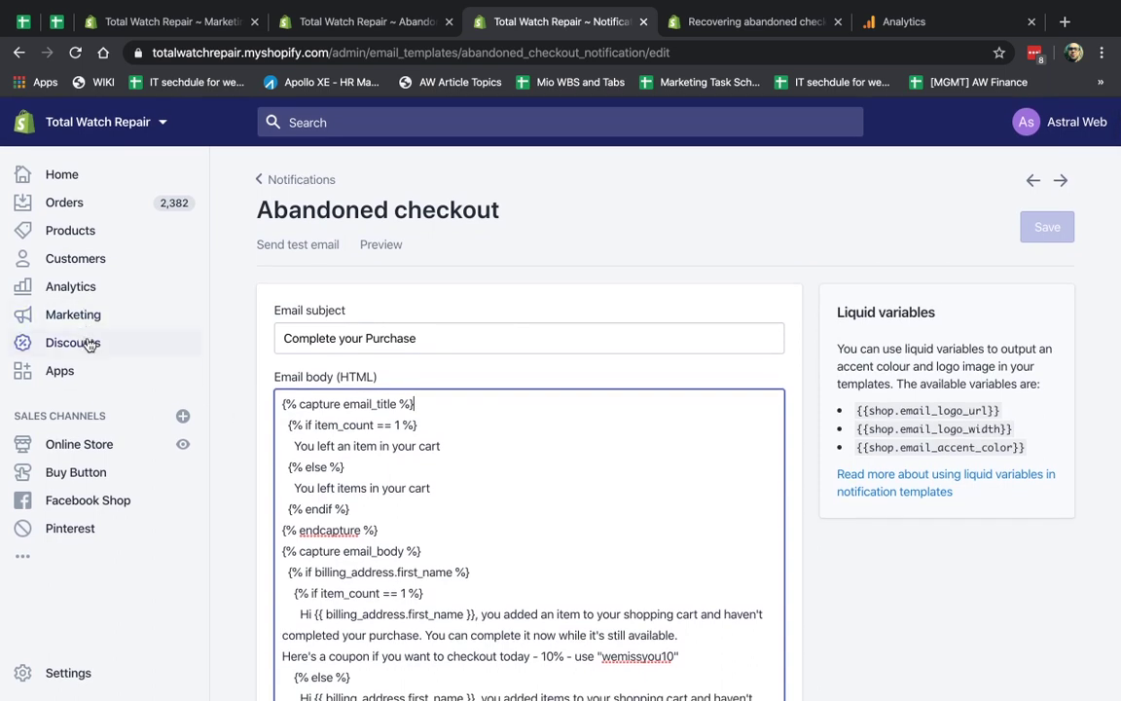
pyautogui.rightClick(89, 346)
# Draft discount code 10offcart giving 10% off the entire order in a new Discounts tab.
pyautogui.click(102, 343)
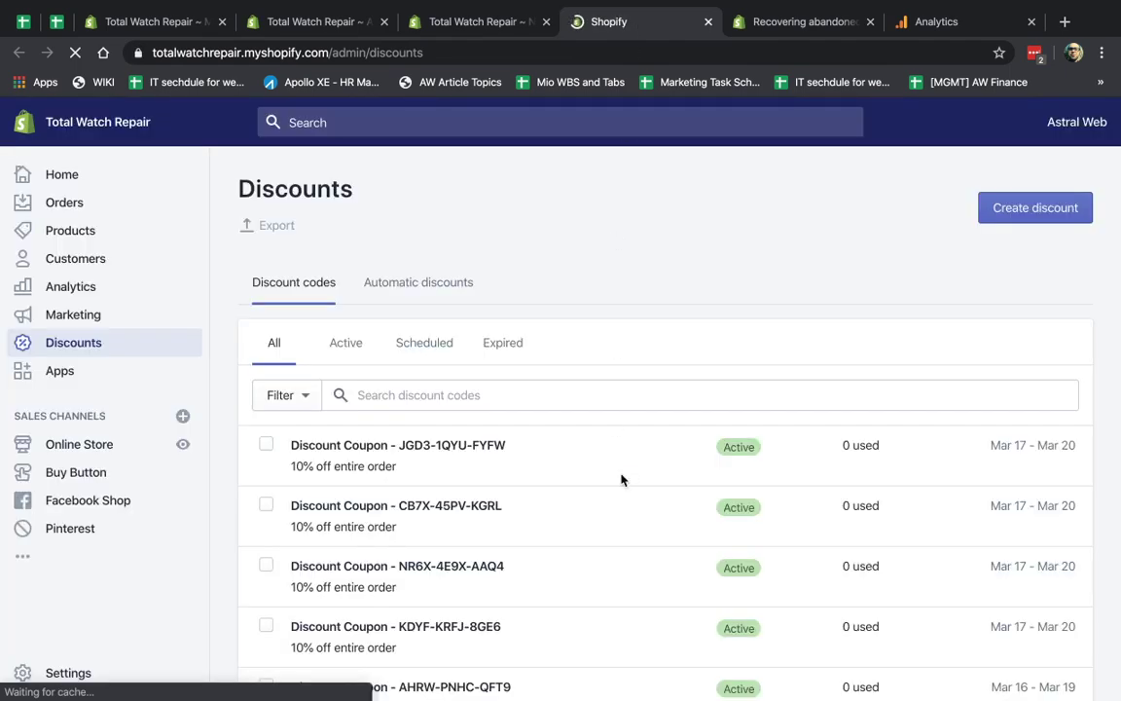
pyautogui.click(1038, 210)
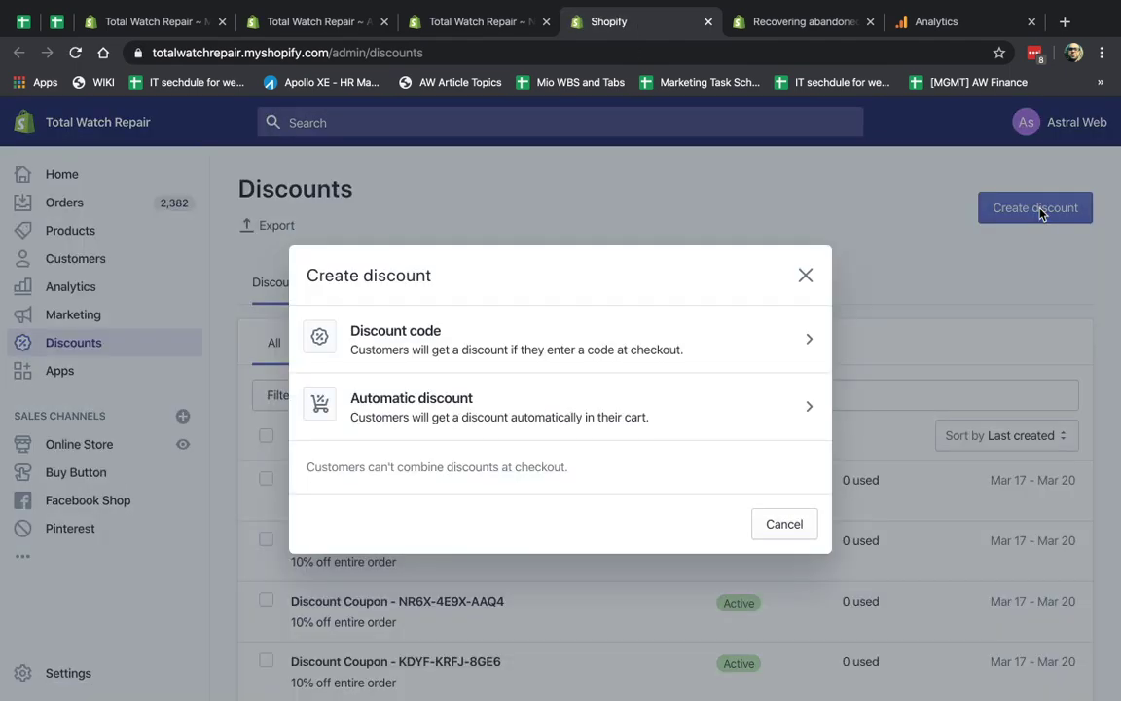
pyautogui.click(598, 332)
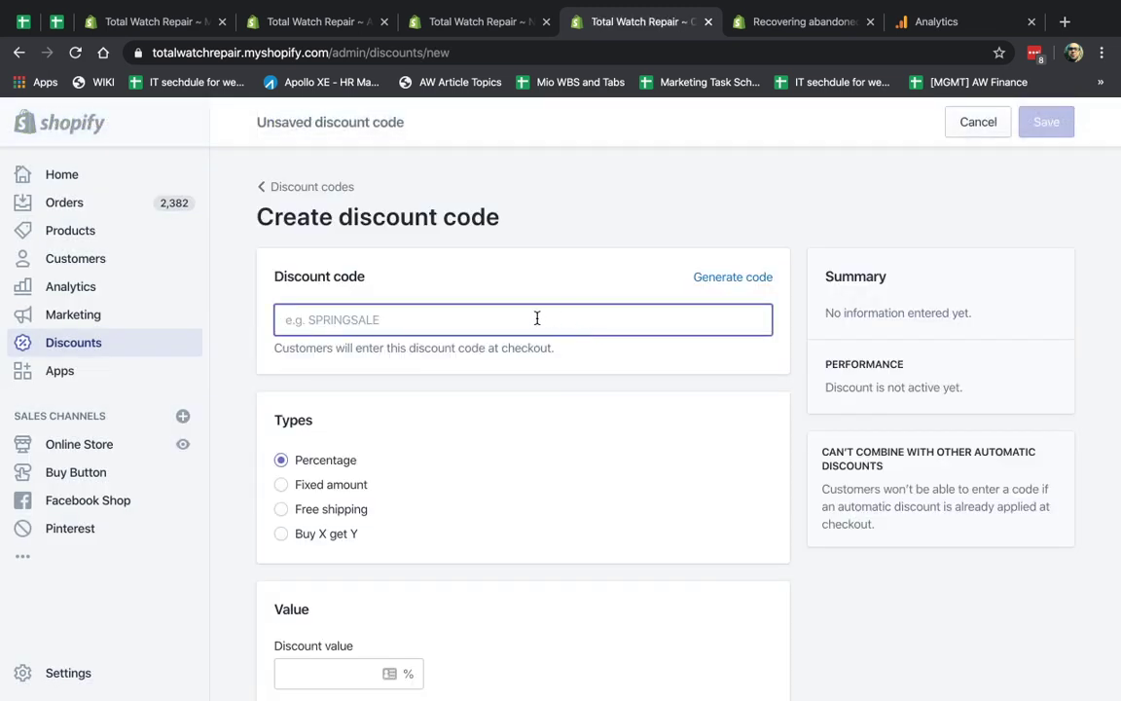
pyautogui.write('10offc')
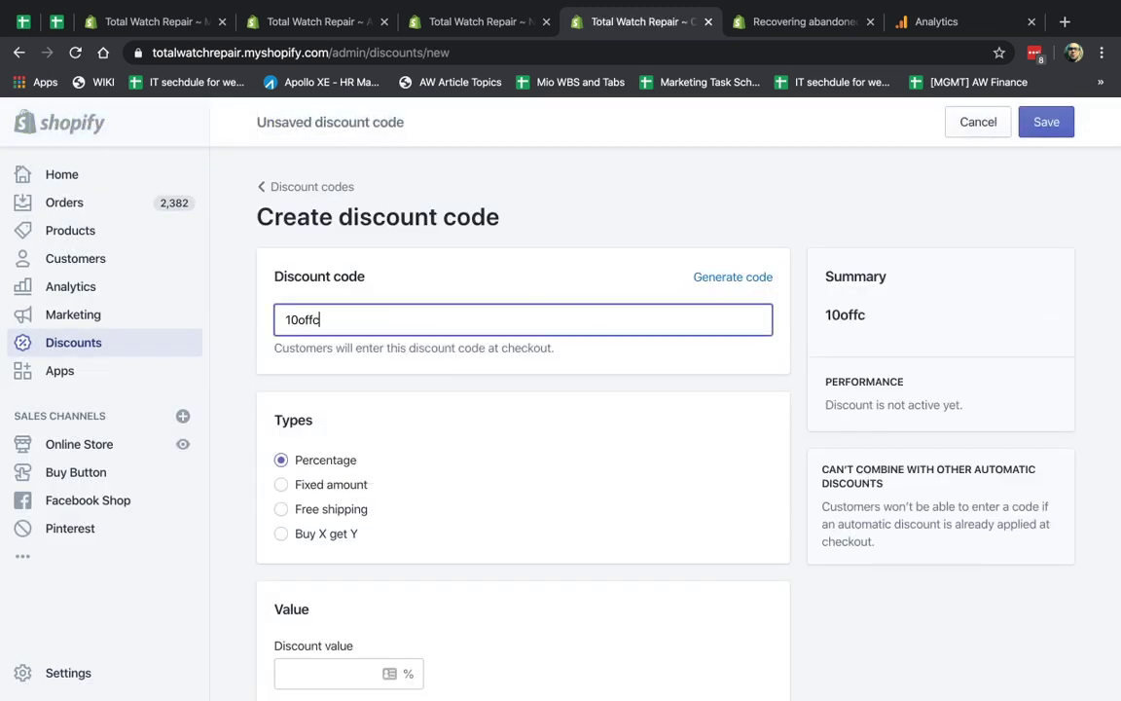
pyautogui.write('art')
pyautogui.hotkey('ctrl', 'a')
pyautogui.scroll(-3, 420, 484)
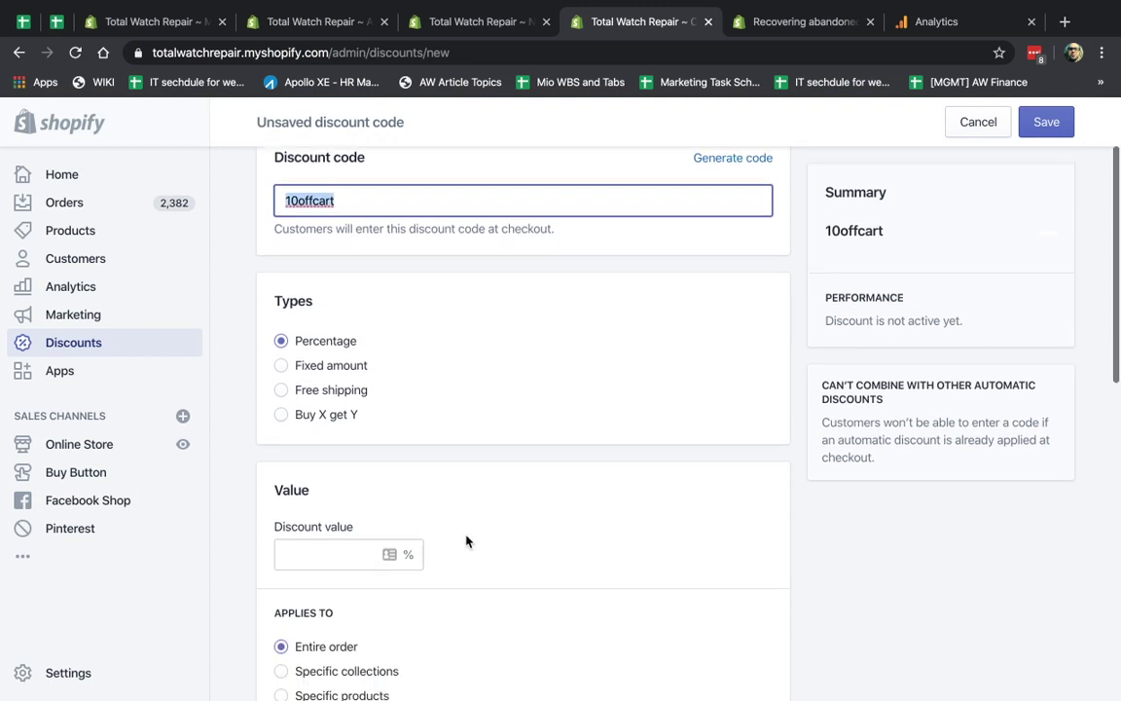
pyautogui.click(343, 530)
pyautogui.write('10')
pyautogui.scroll(-3, 470, 561)
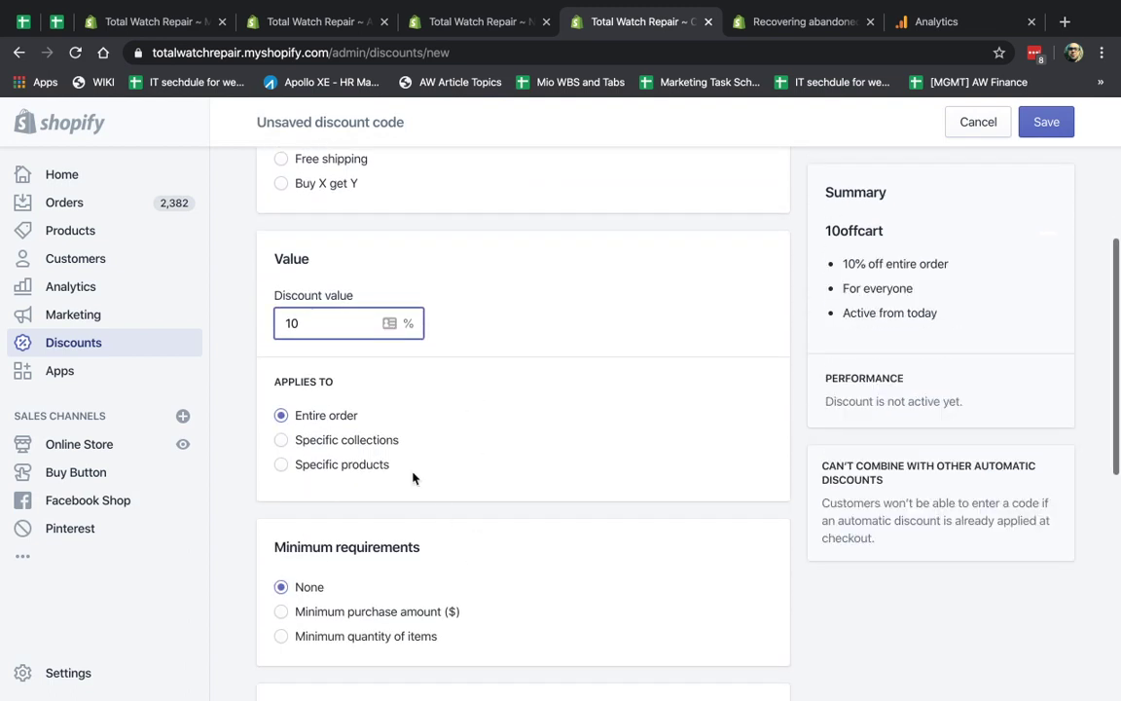
pyautogui.scroll(-5, 358, 586)
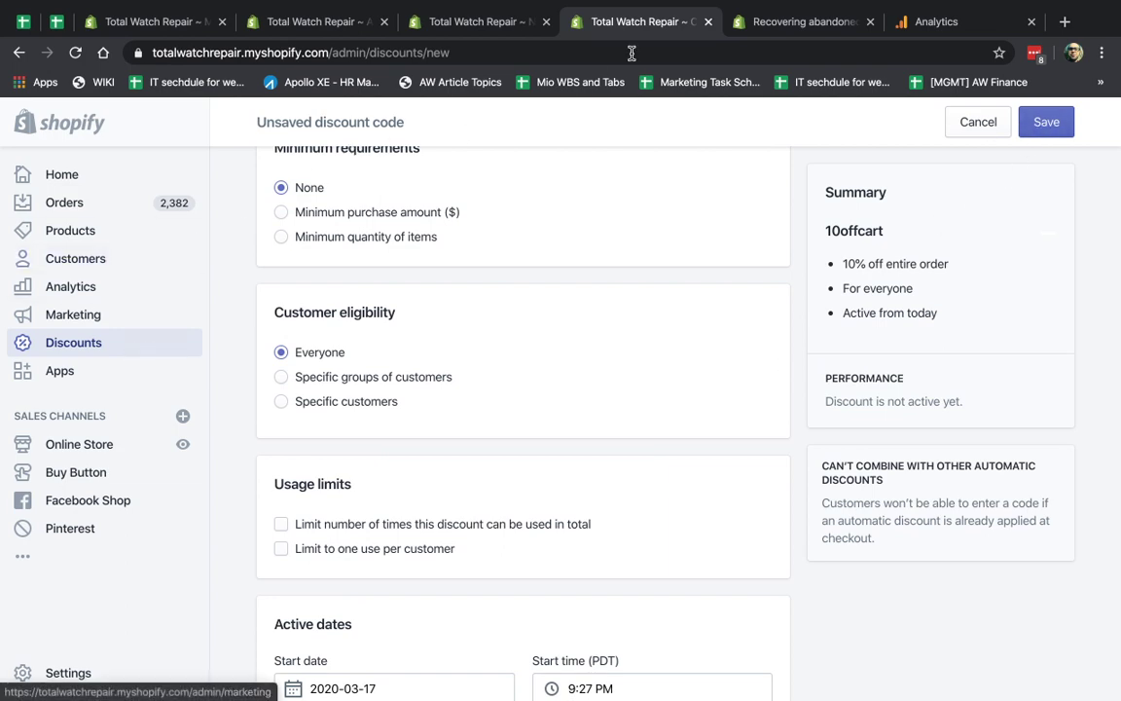
pyautogui.click(481, 21)
# Glance at the discount draft, then preview the rendered abandoned checkout email and close it.
pyautogui.scroll(-4, 609, 384)
pyautogui.scroll(-3, 609, 382)
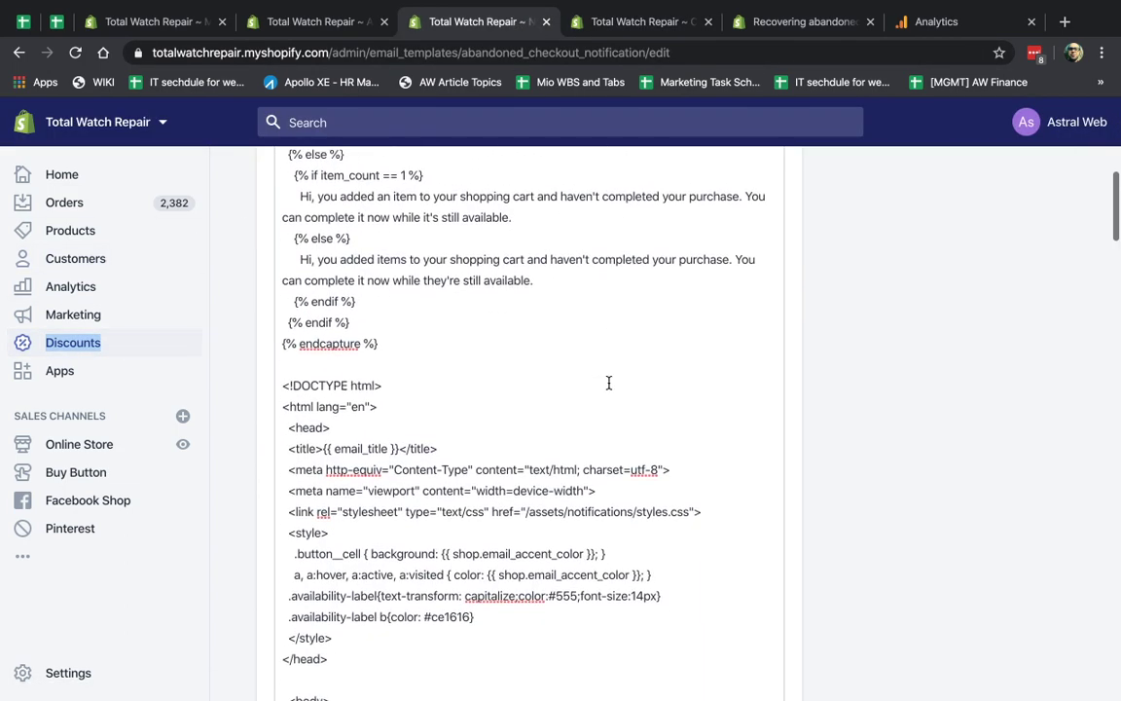
pyautogui.scroll(-4, 606, 382)
pyautogui.click(642, 22)
pyautogui.click(468, 22)
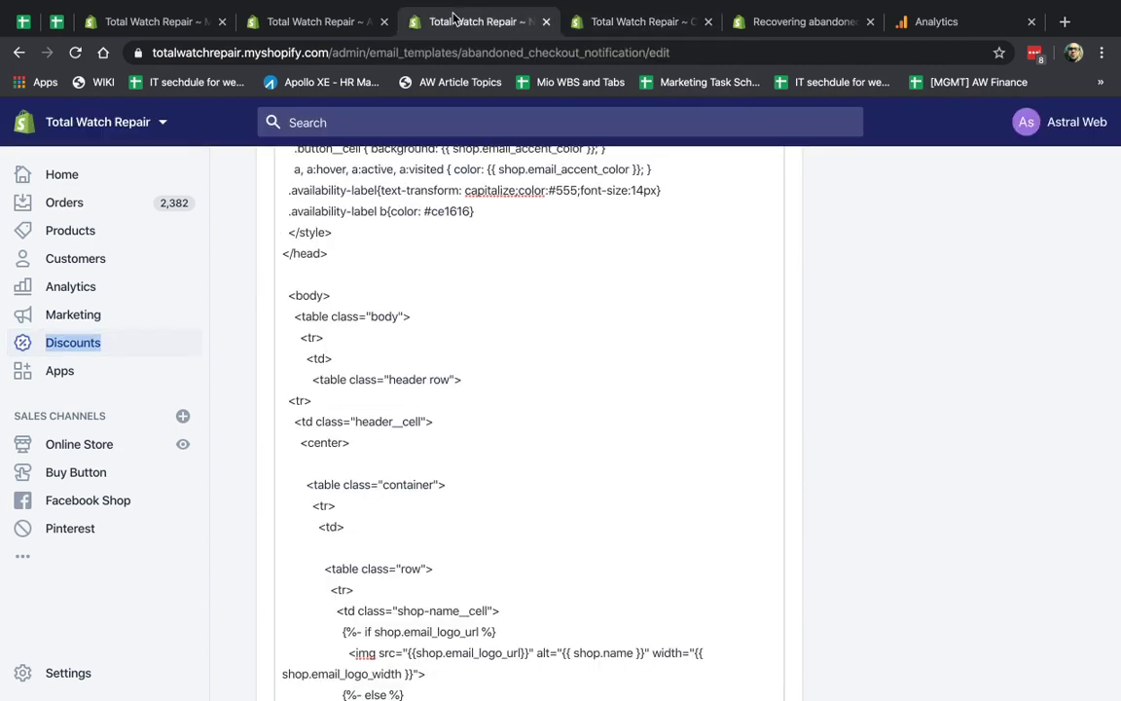
pyautogui.scroll(10, 515, 356)
pyautogui.scroll(3, 487, 331)
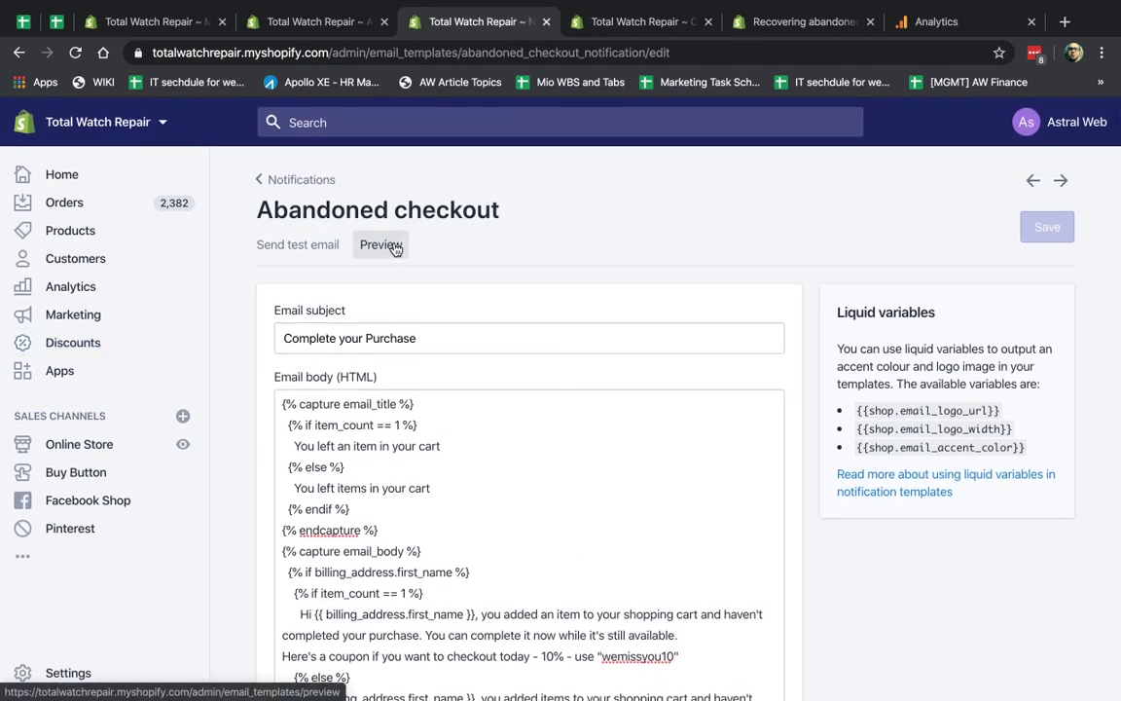
pyautogui.click(394, 249)
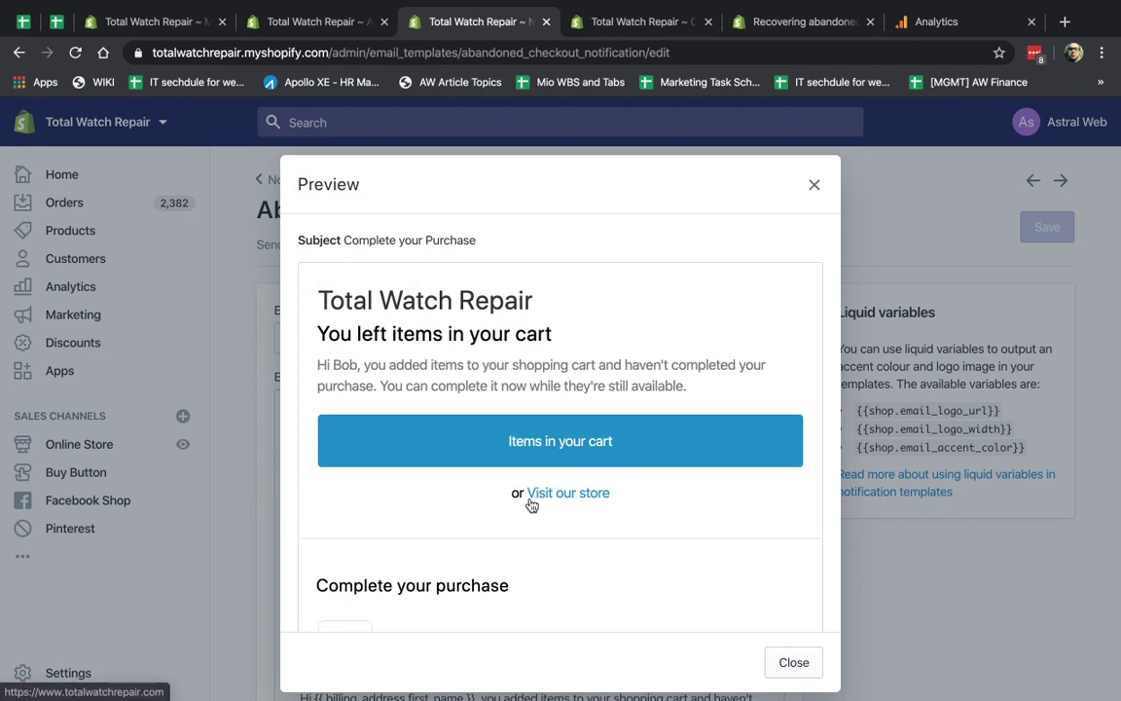
pyautogui.click(311, 21)
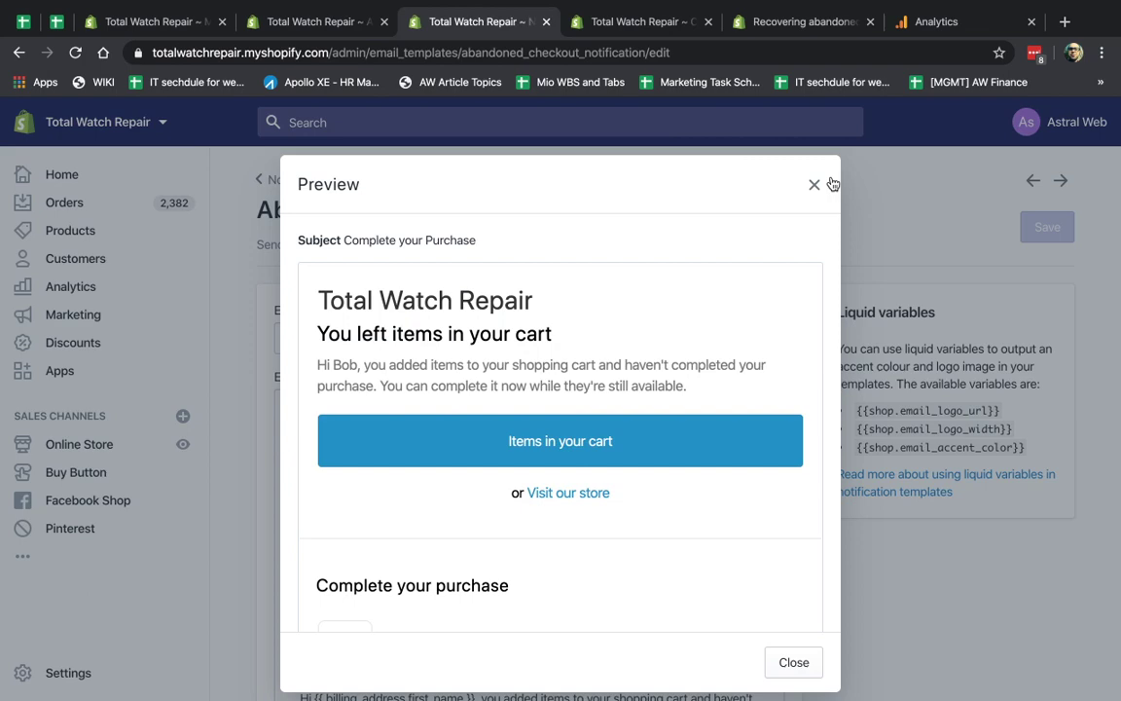
pyautogui.click(829, 182)
# Find 'visit' in the template and insert 'Here's a coupon for 10offcart' before the store link.
pyautogui.hotkey('ctrl', 'f')
pyautogui.press('BackSpace')
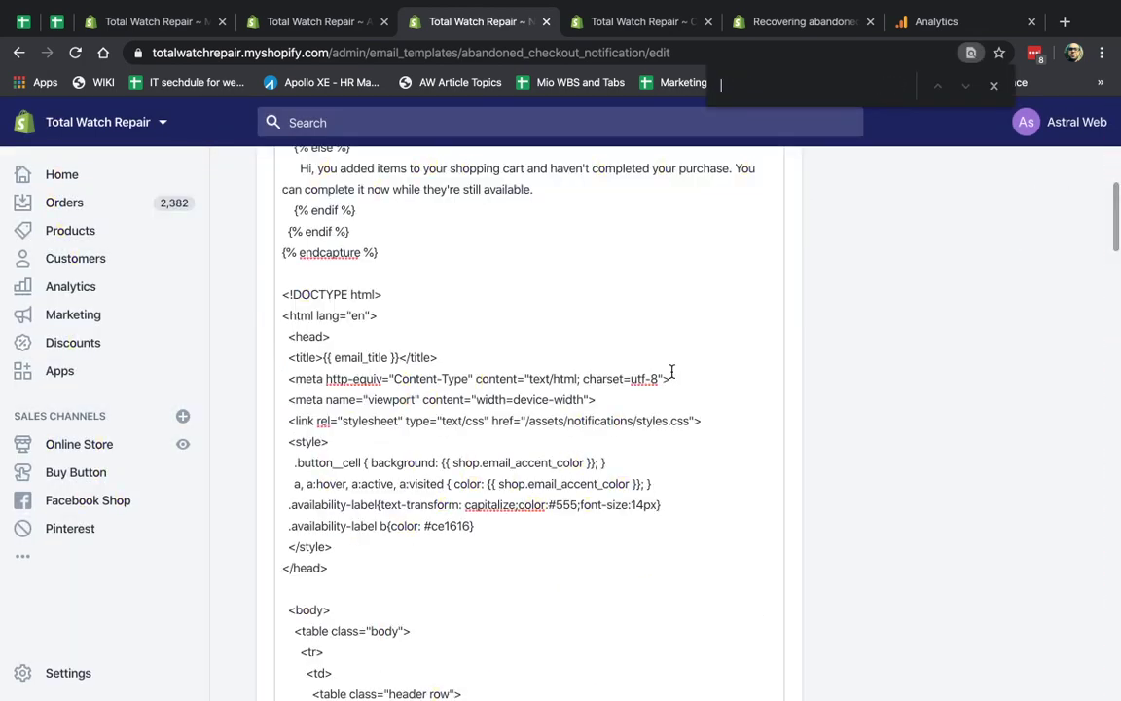
pyautogui.write('visit')
pyautogui.press('Return')
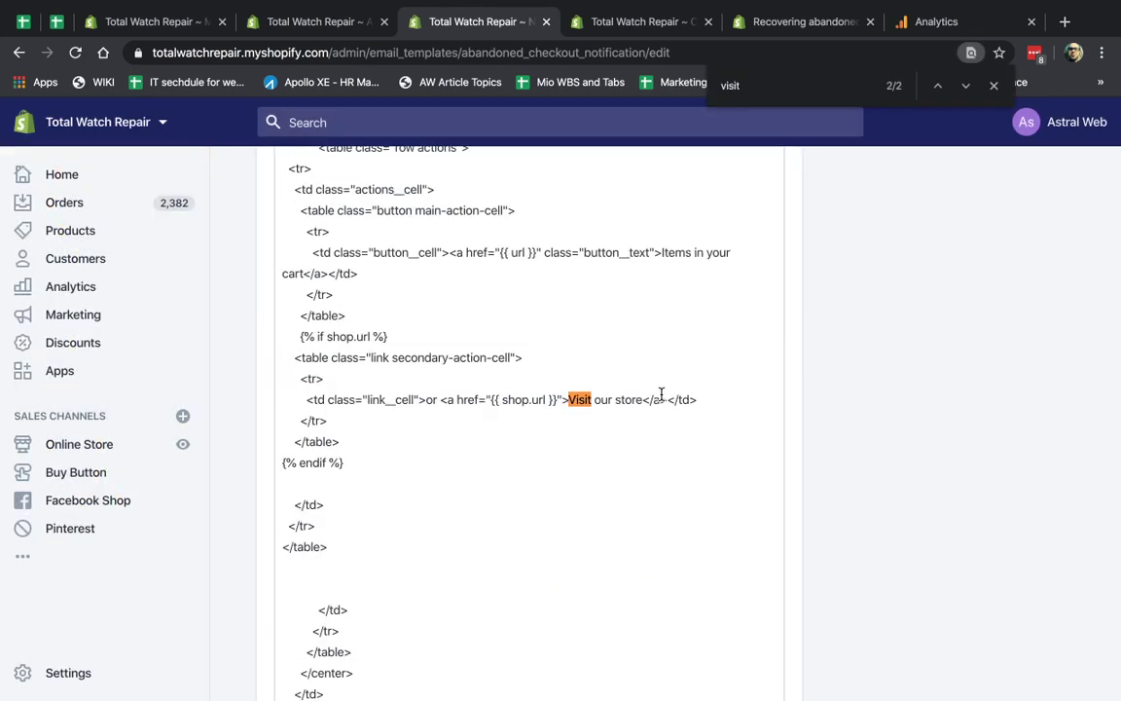
pyautogui.click(584, 409)
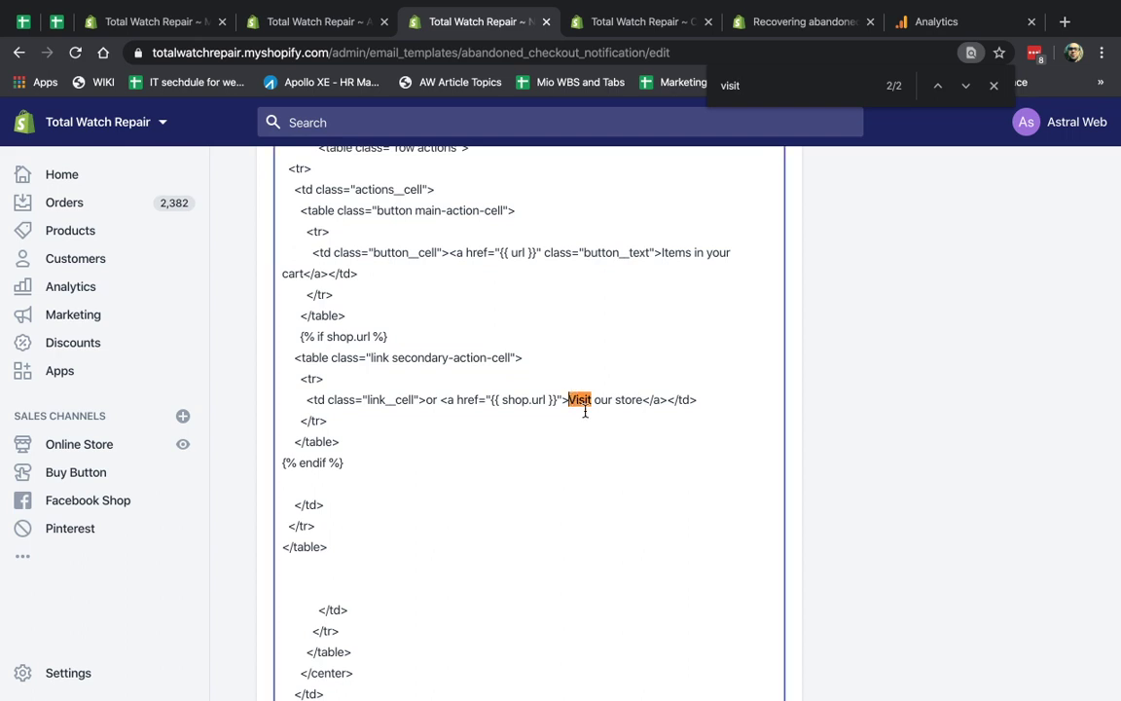
pyautogui.click(429, 399)
pyautogui.write('10offcart')
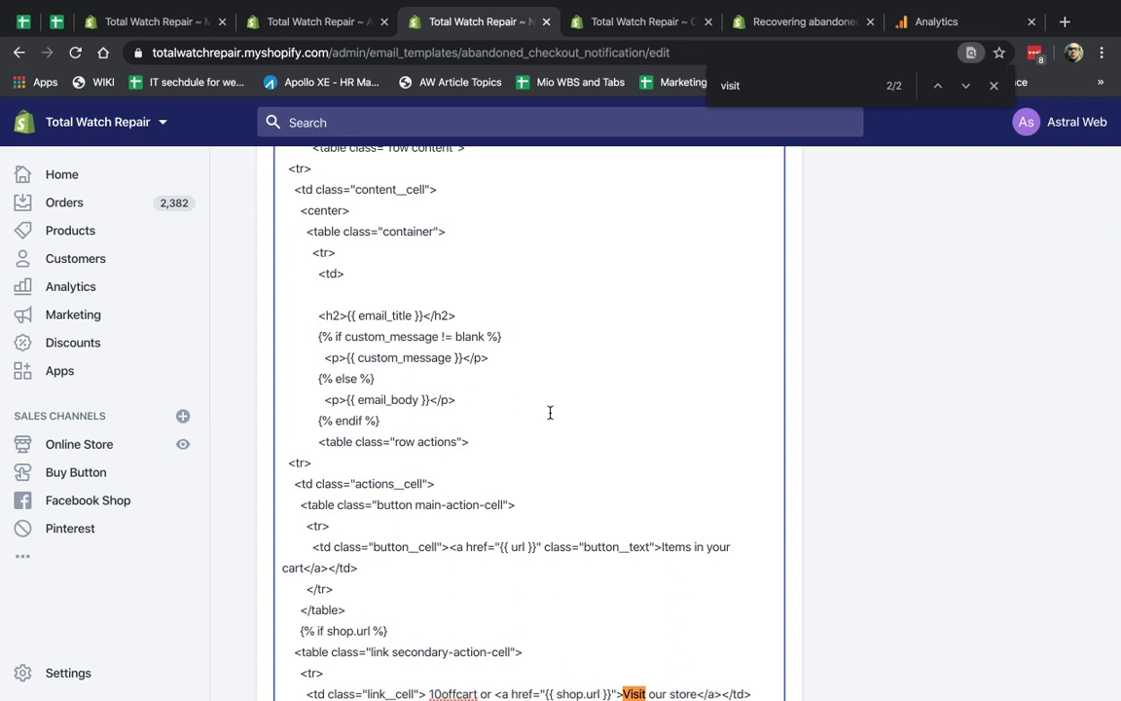
pyautogui.scroll(-3, 451, 693)
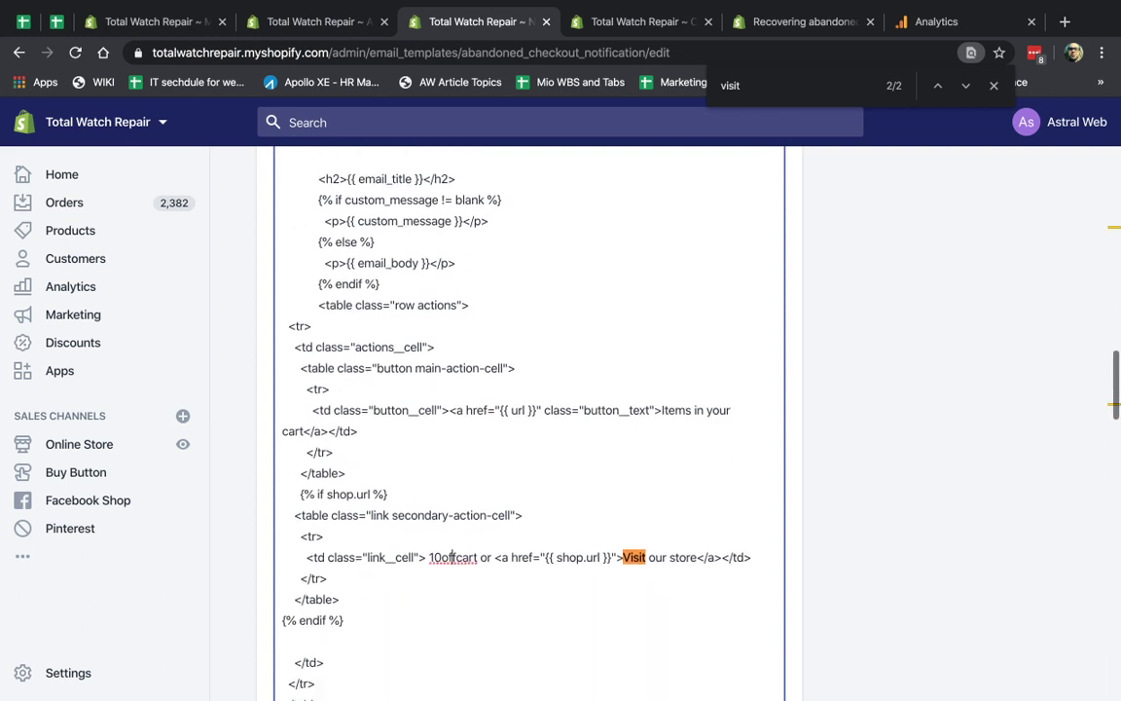
pyautogui.scroll(-1, 450, 693)
pyautogui.write("Here'")
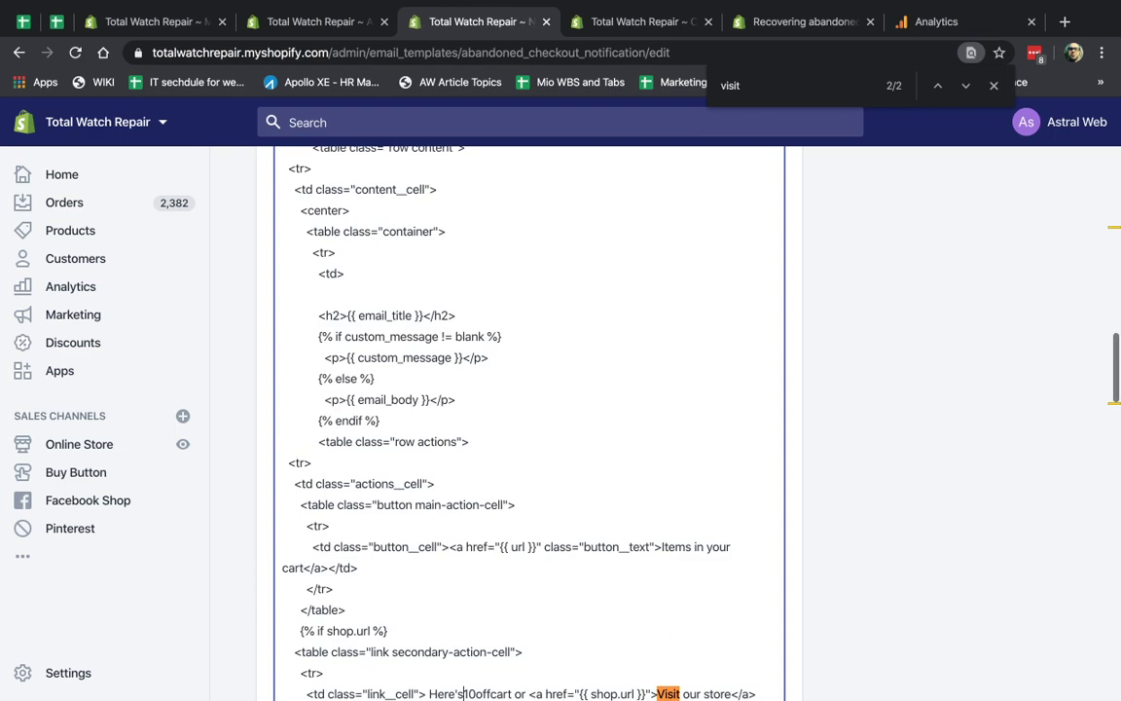
pyautogui.write('s a coupon for you .')
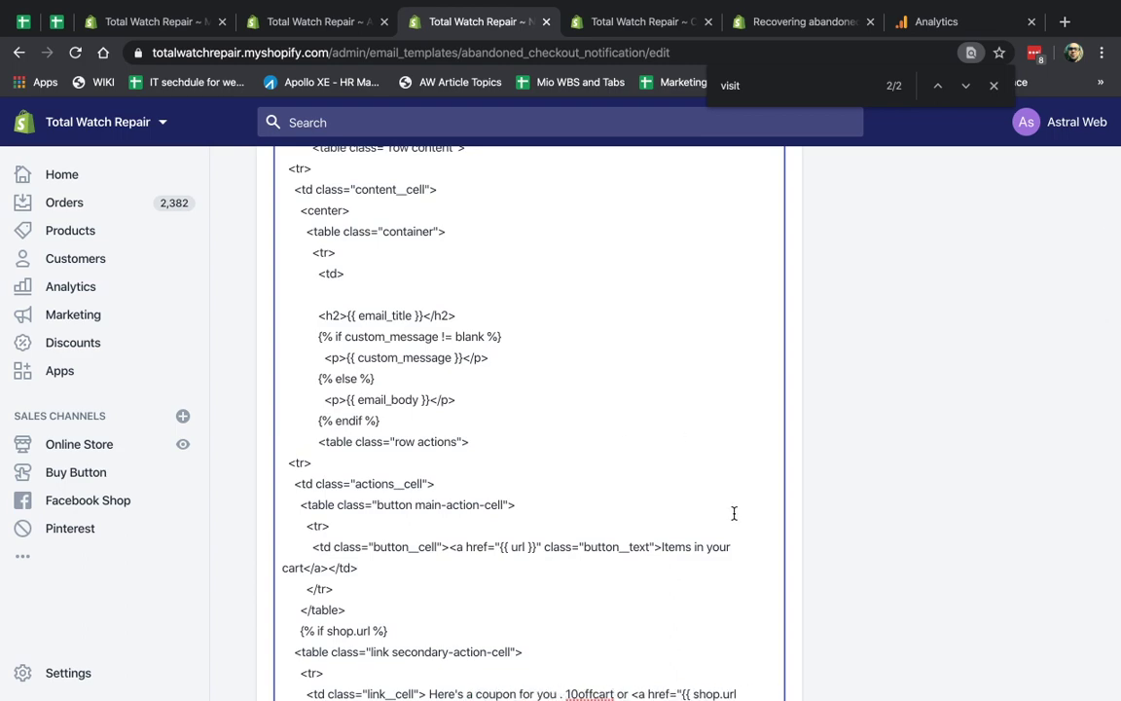
pyautogui.scroll(1, 734, 513)
pyautogui.scroll(10, 734, 512)
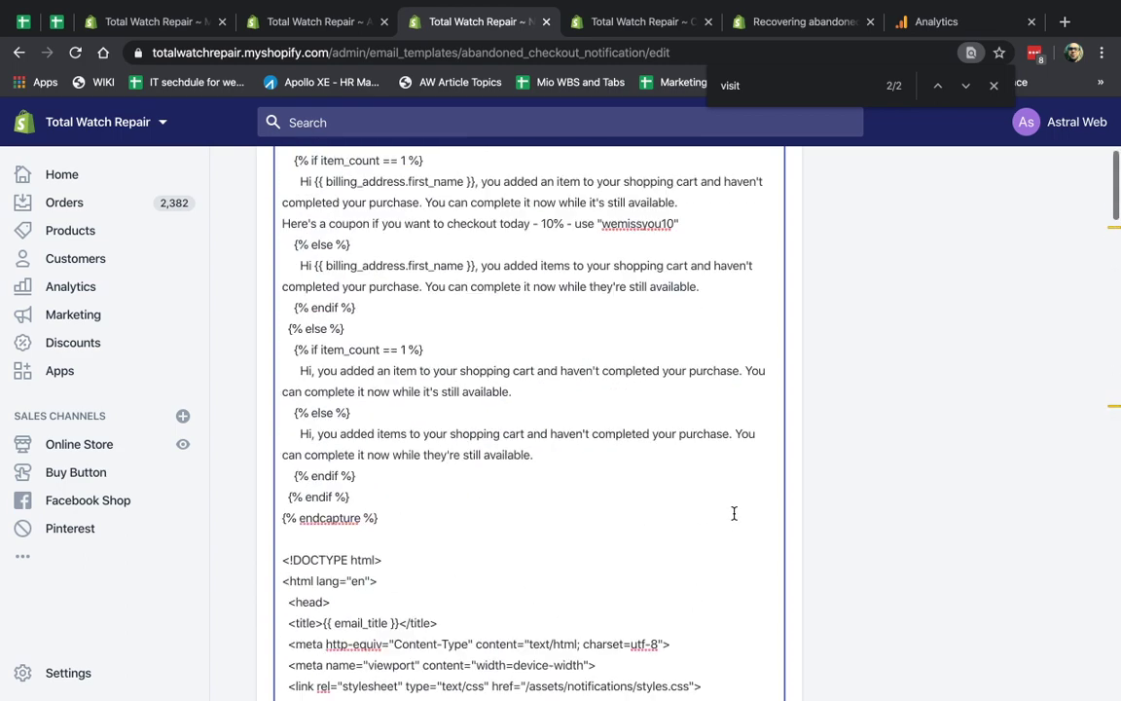
pyautogui.scroll(5, 733, 513)
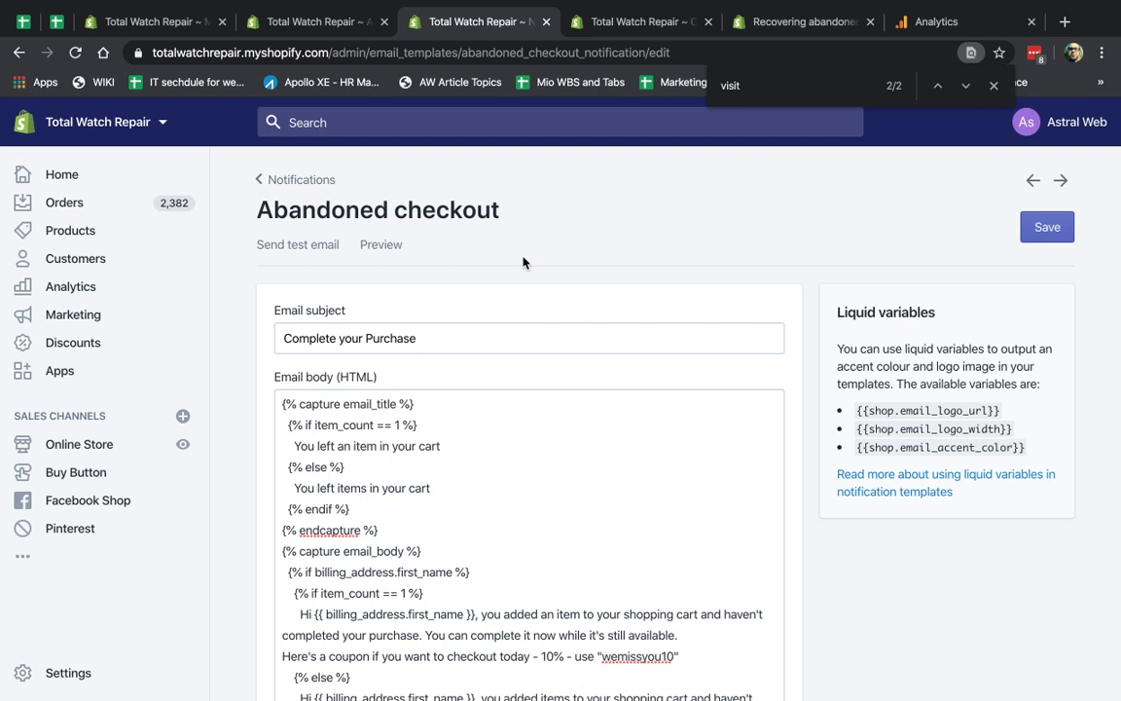
# Switch to the Marketing overview listing the active Abandoned checkout emails automation.
pyautogui.click(186, 23)
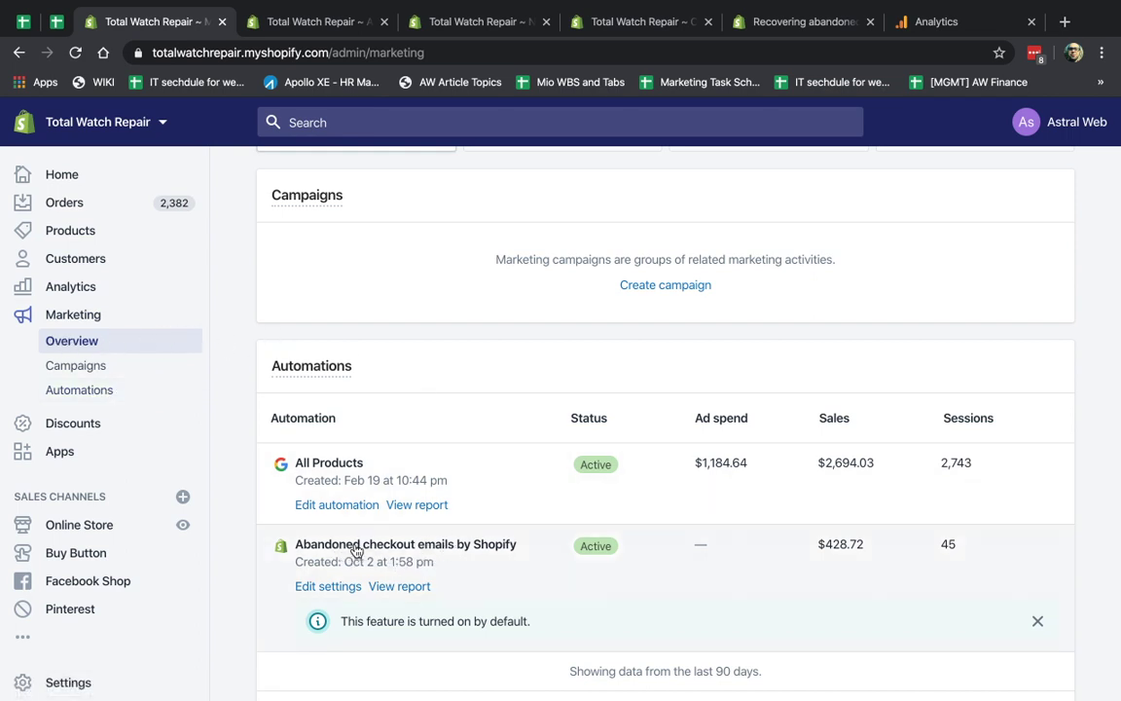
# Open the Abandoned checkout emails report and review its 51 sessions, 6 orders and $428.72 sales.
pyautogui.click(408, 589)
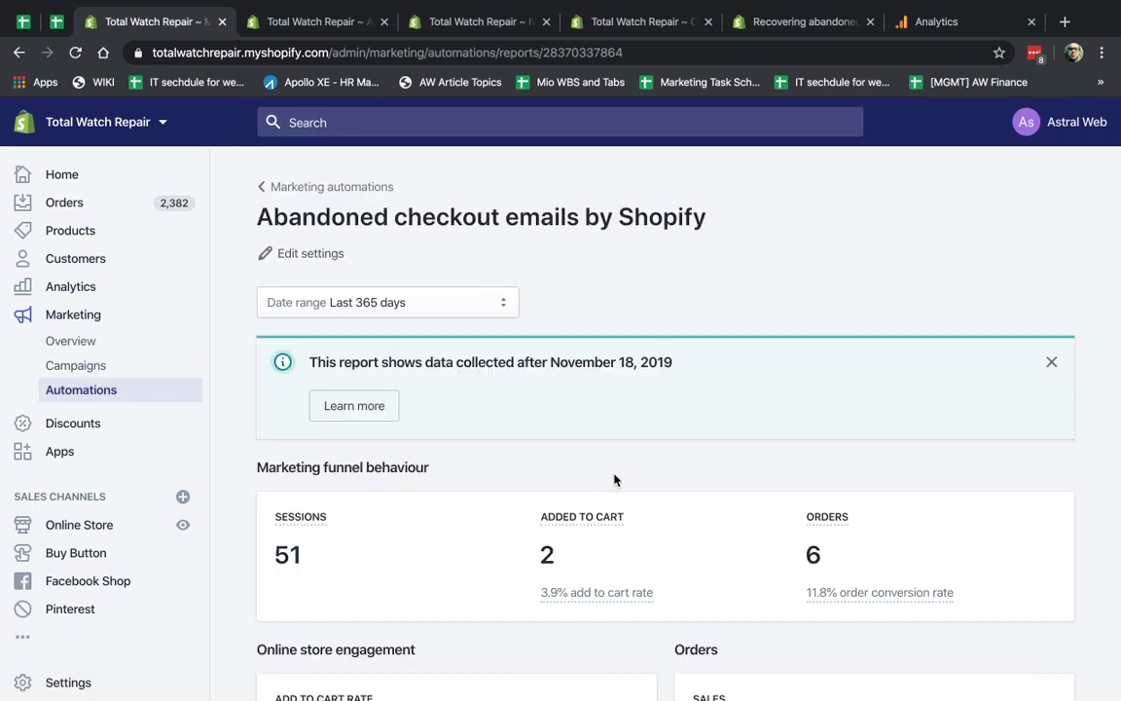
pyautogui.scroll(-1, 608, 458)
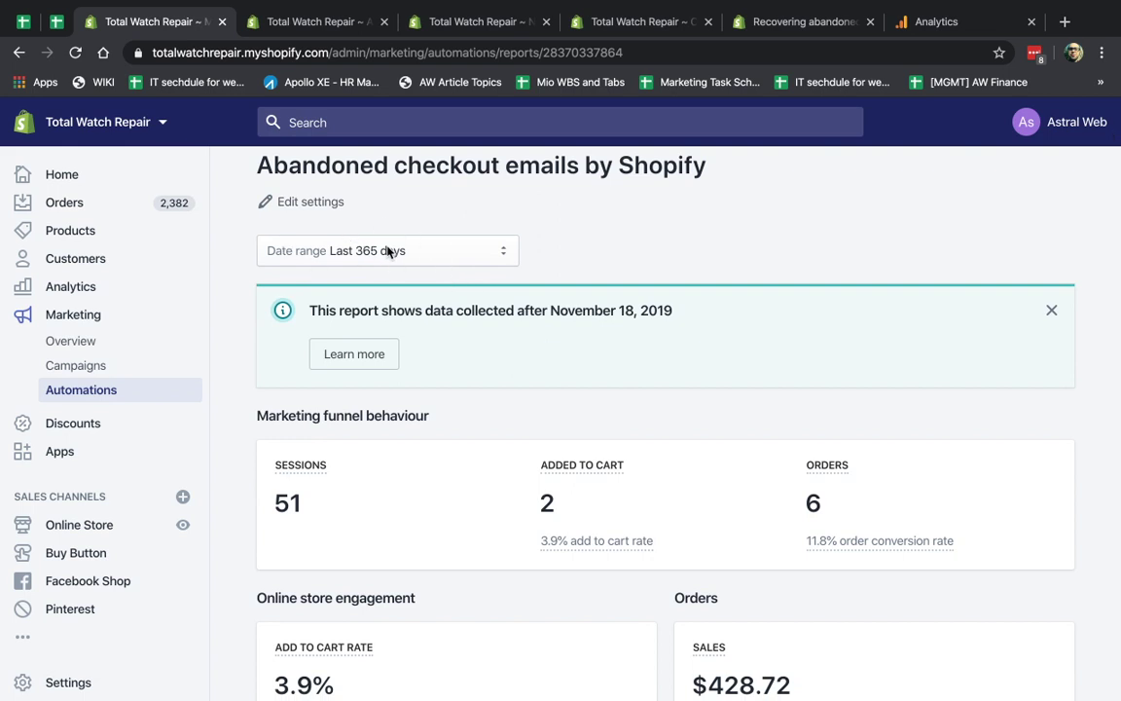
pyautogui.scroll(-2, 654, 355)
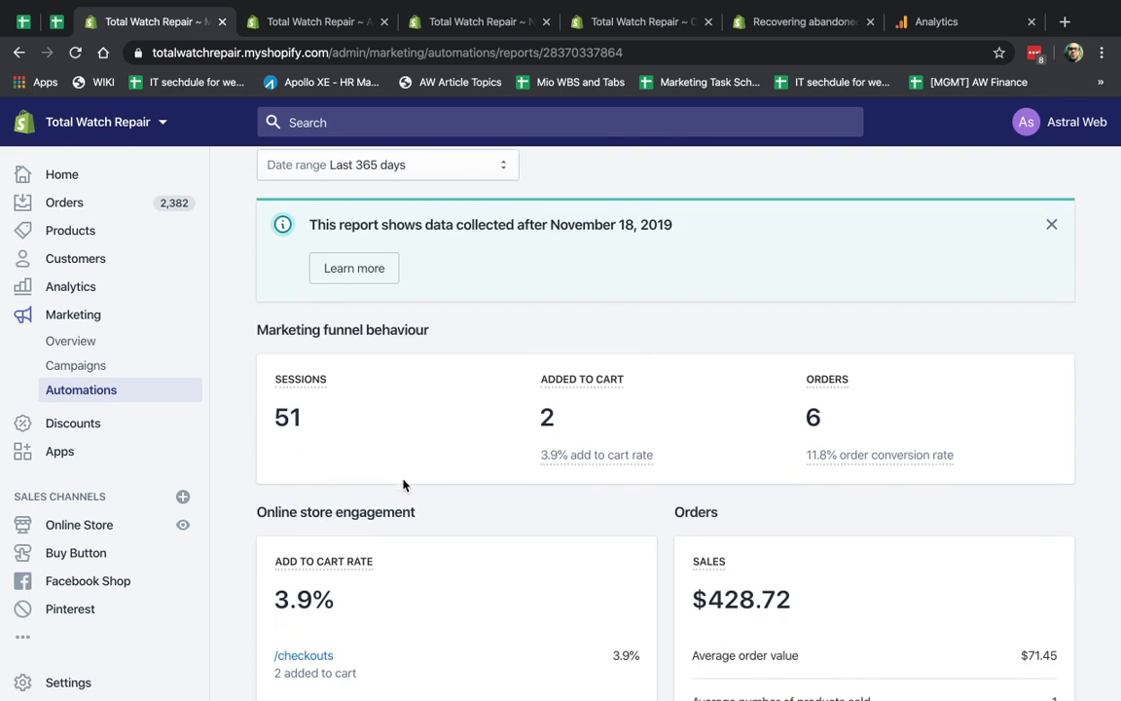
pyautogui.scroll(-2, 404, 484)
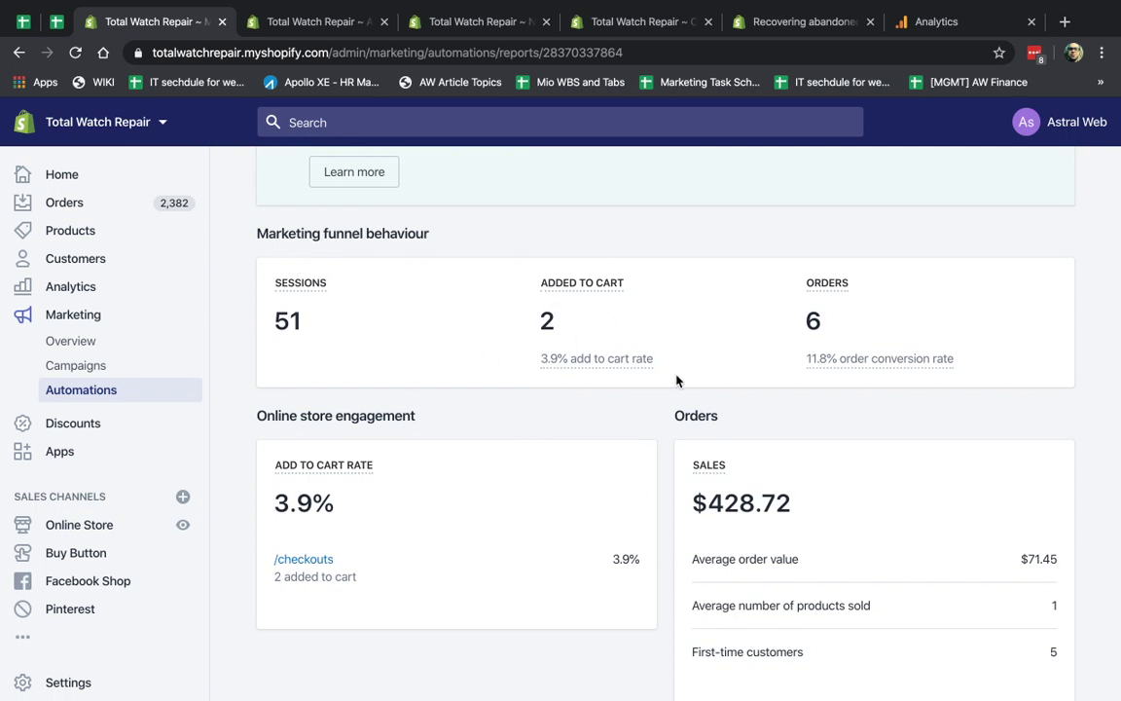
pyautogui.scroll(-1, 806, 367)
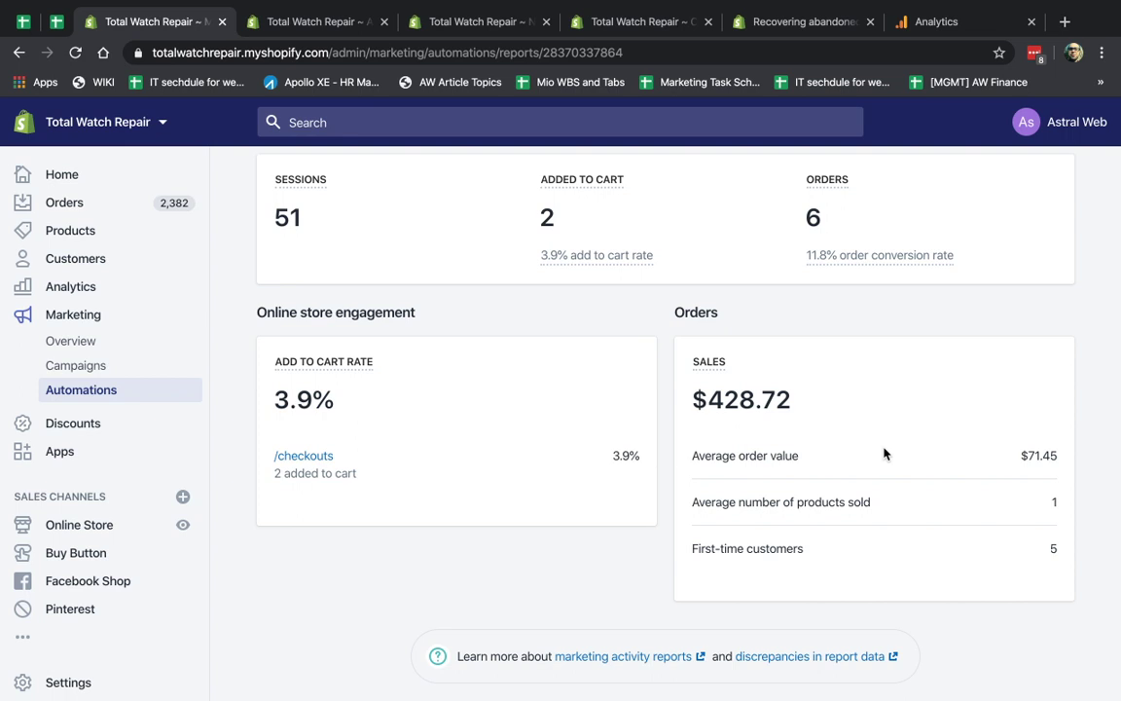
pyautogui.scroll(5, 884, 453)
pyautogui.click(389, 303)
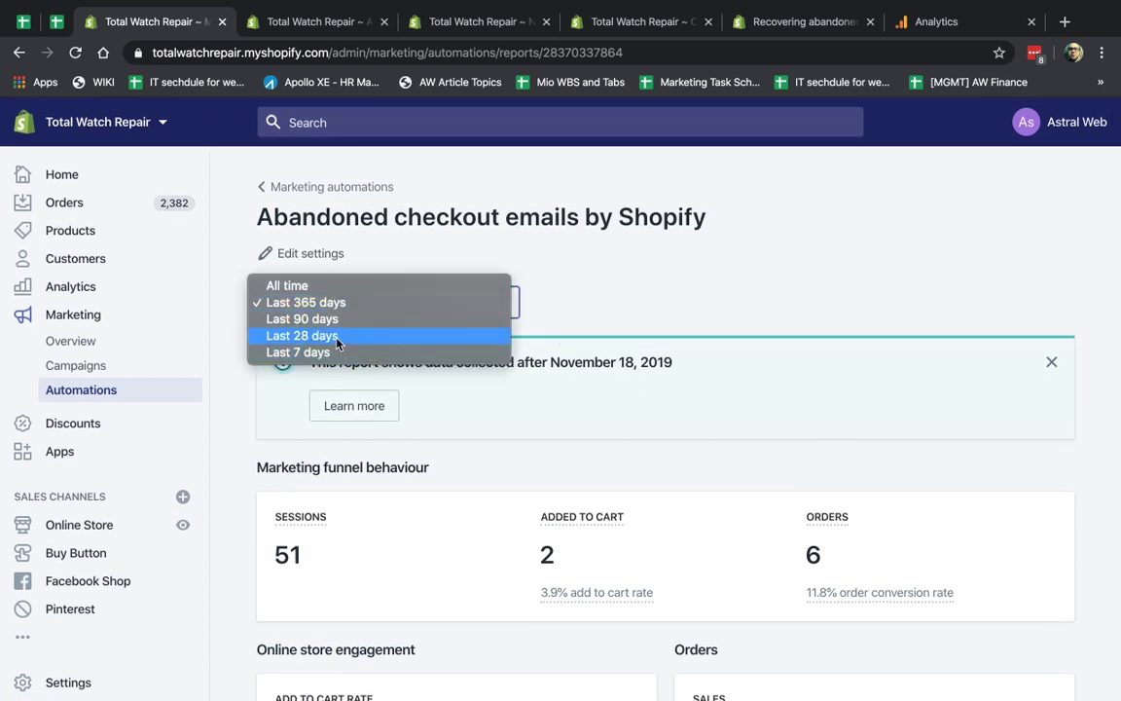
pyautogui.click(606, 302)
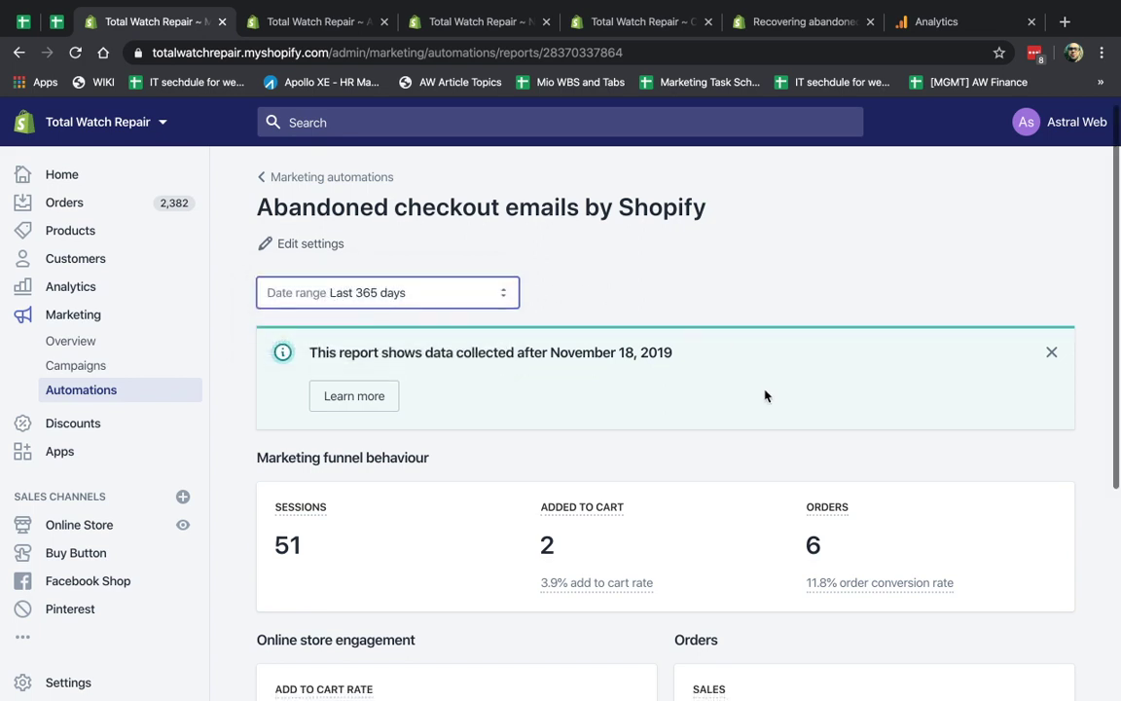
pyautogui.scroll(-5, 765, 395)
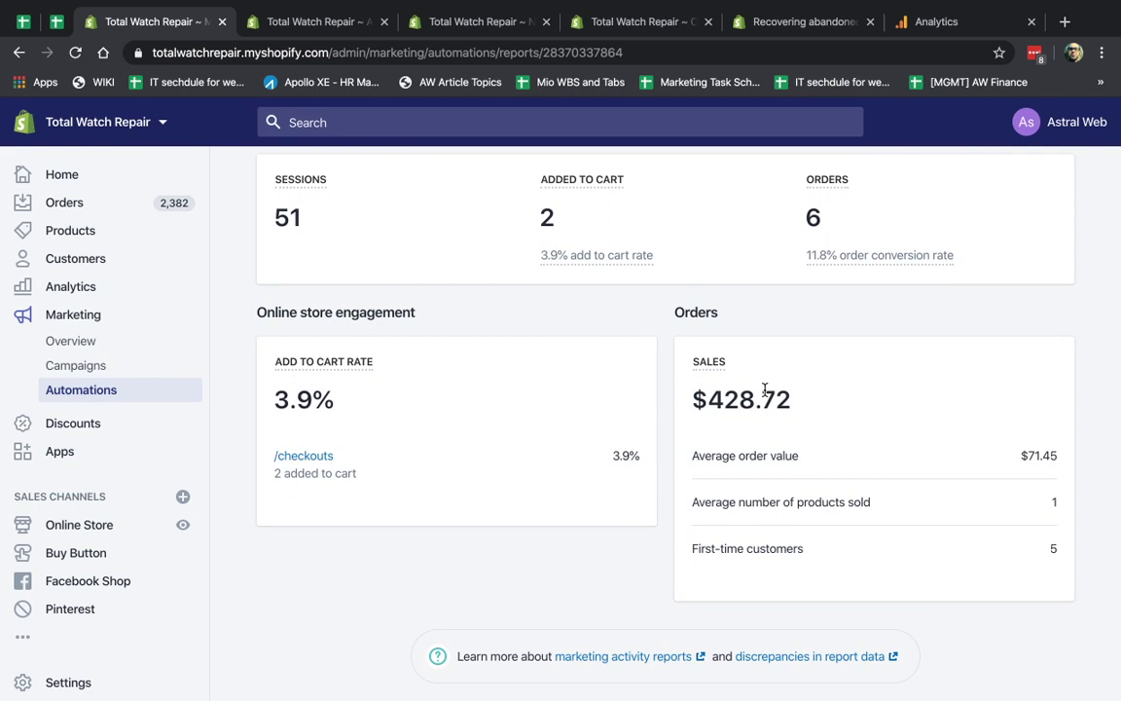